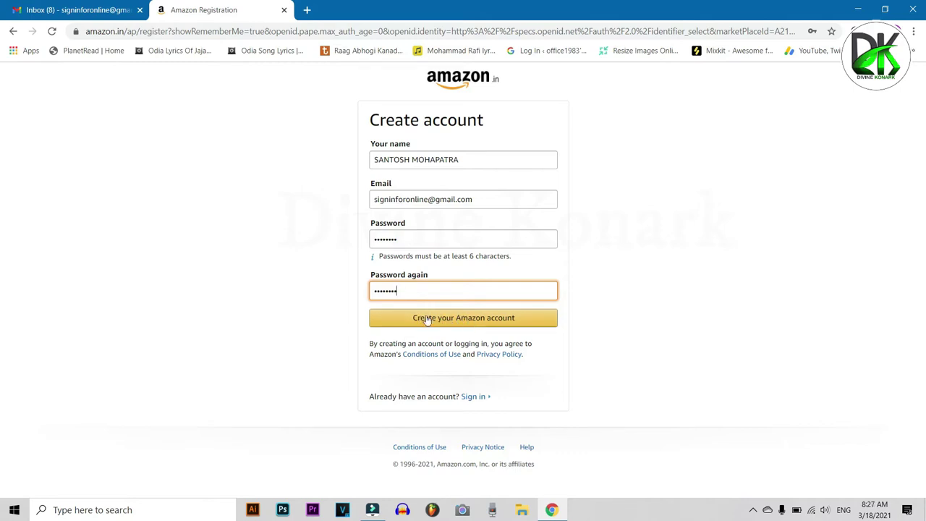
Submit the new Amazon account details, then go to the Gmail inbox for the verification code.
click(463, 322)
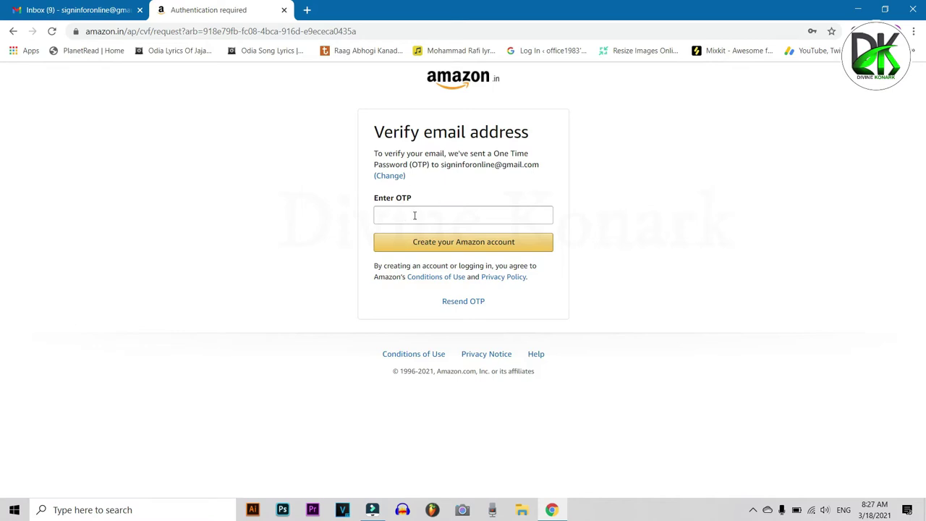
click(425, 210)
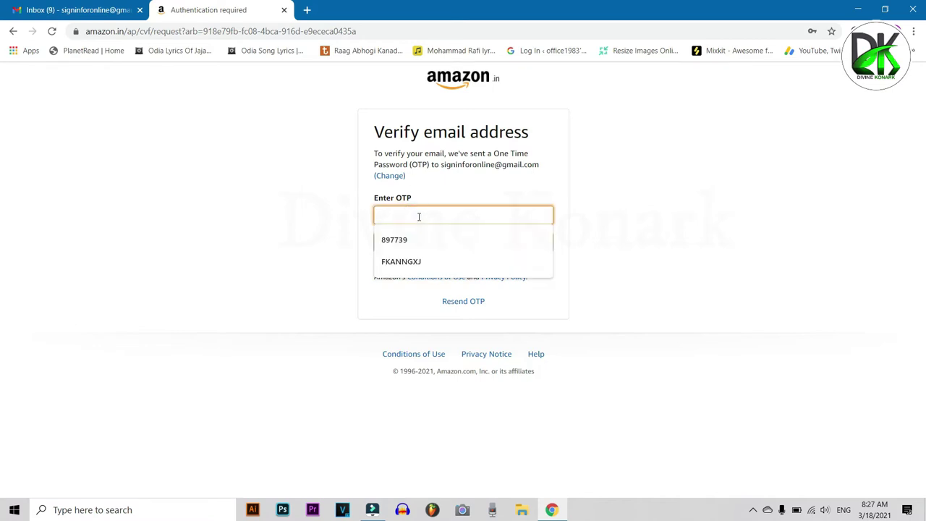
click(85, 10)
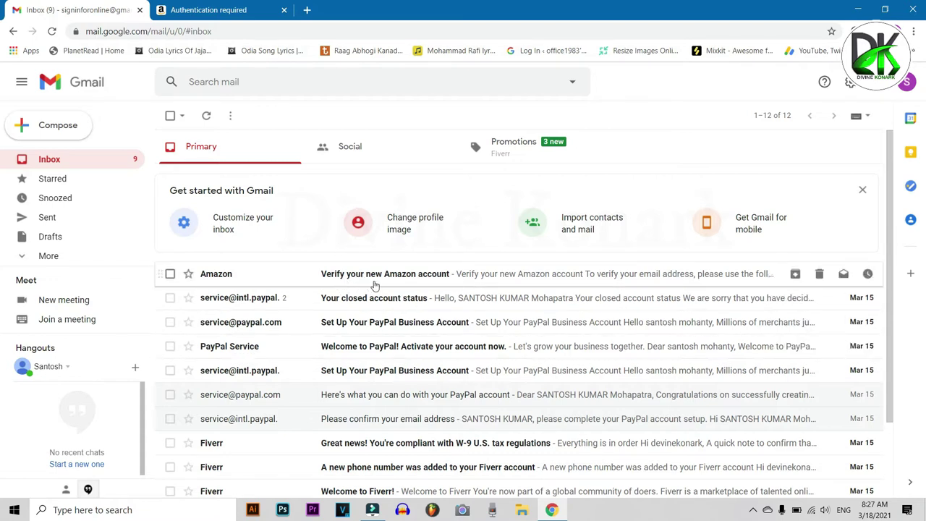
Copy the one-time code from Amazon's 'Verify your new Amazon account' email into the Enter OTP field.
click(415, 278)
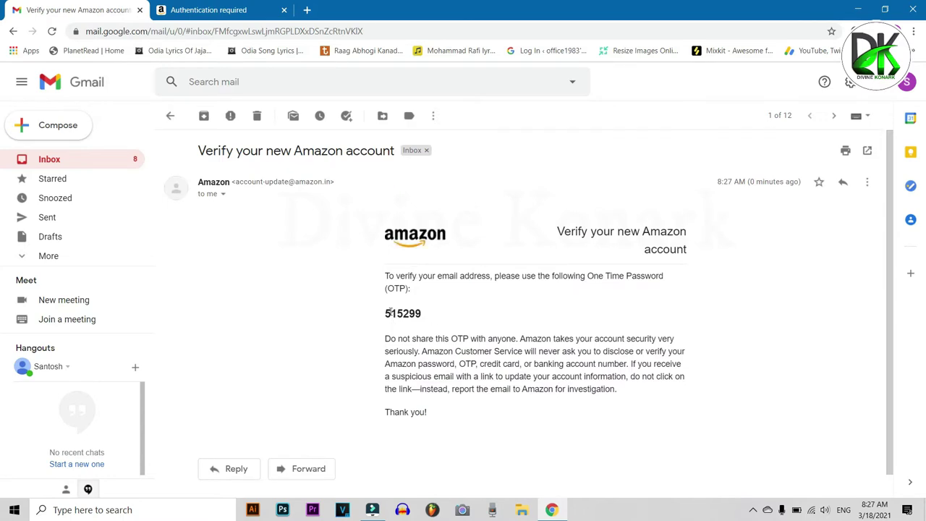
click(229, 14)
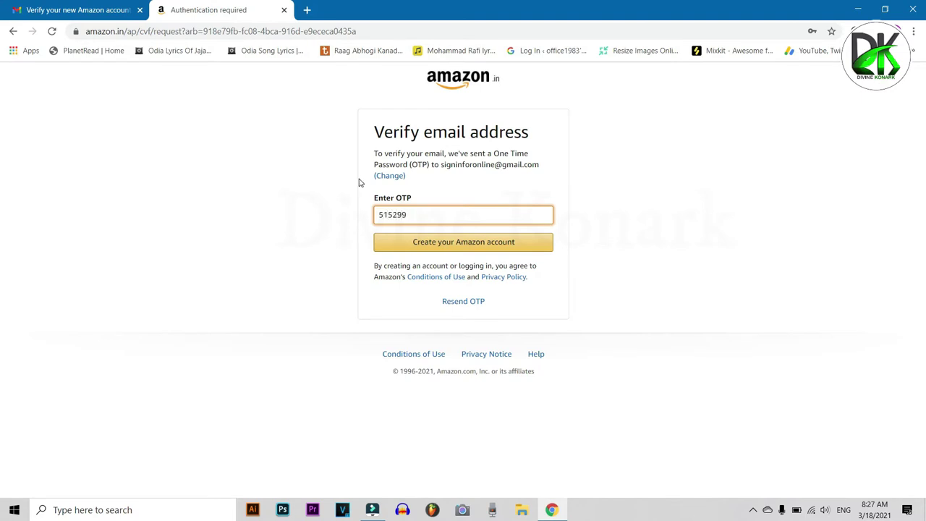
Submit the one-time code to create the Amazon account and open the Associates signup form.
click(453, 247)
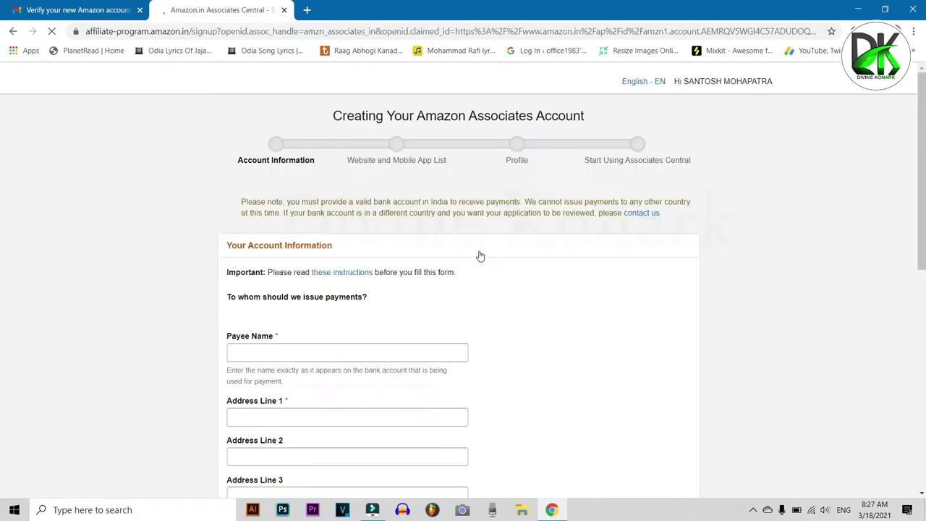
Fill in the payee's name from the saved autofill suggestion.
scroll(386, 187, down, 1)
scroll(386, 186, down, 2)
scroll(386, 187, up, 3)
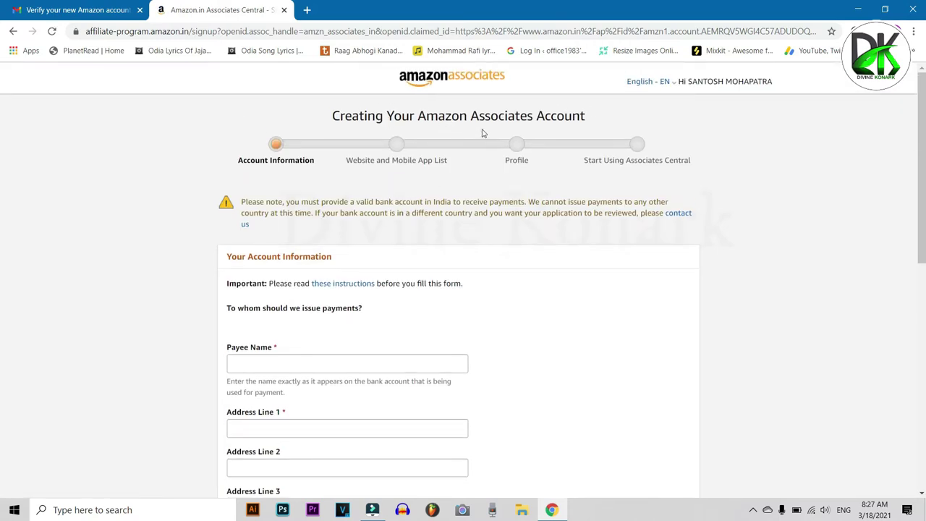
scroll(326, 236, down, 2)
scroll(328, 235, down, 1)
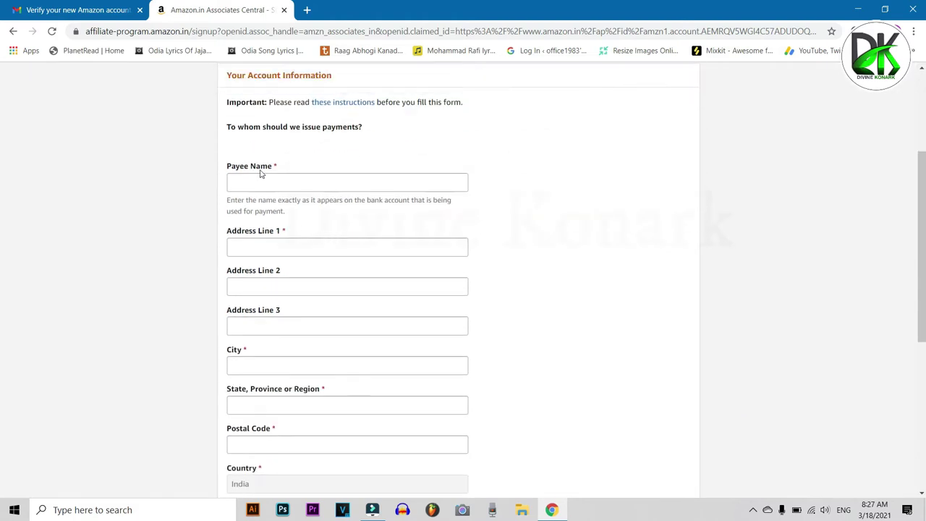
click(255, 181)
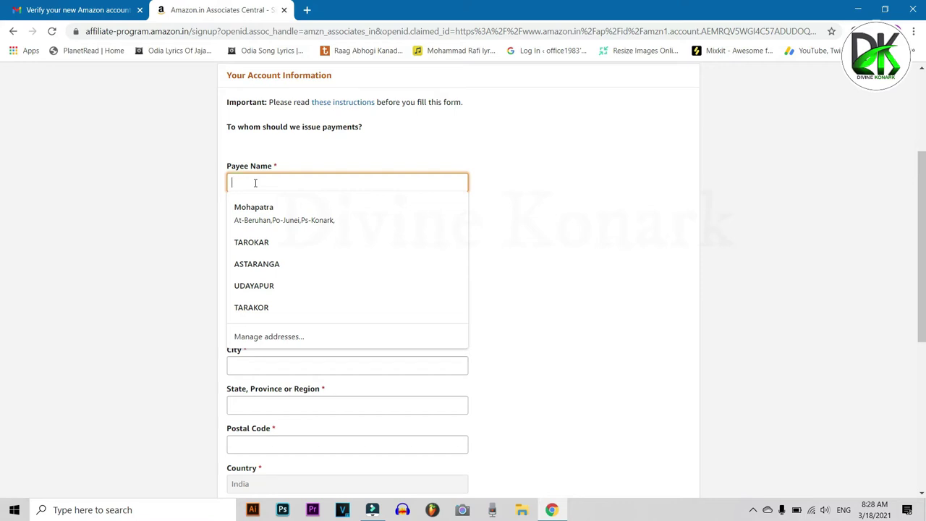
text(SANTOSH)
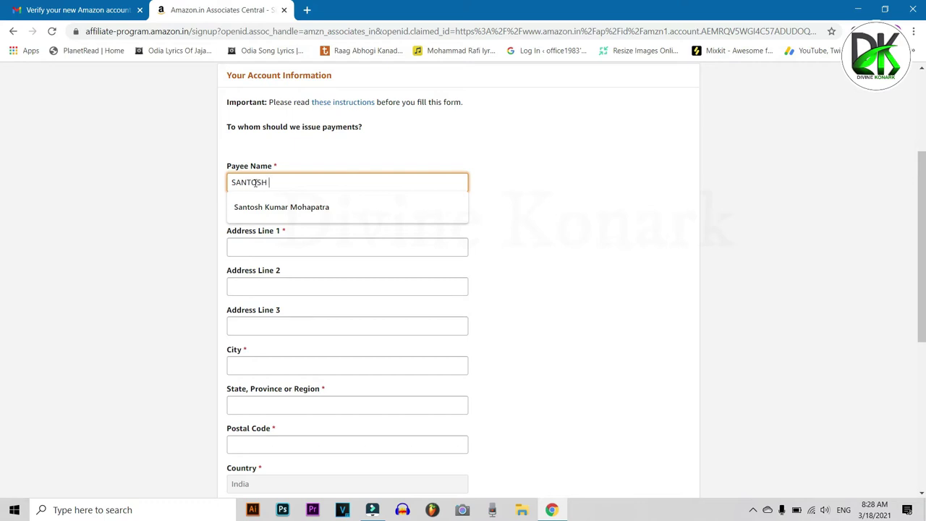
click(267, 206)
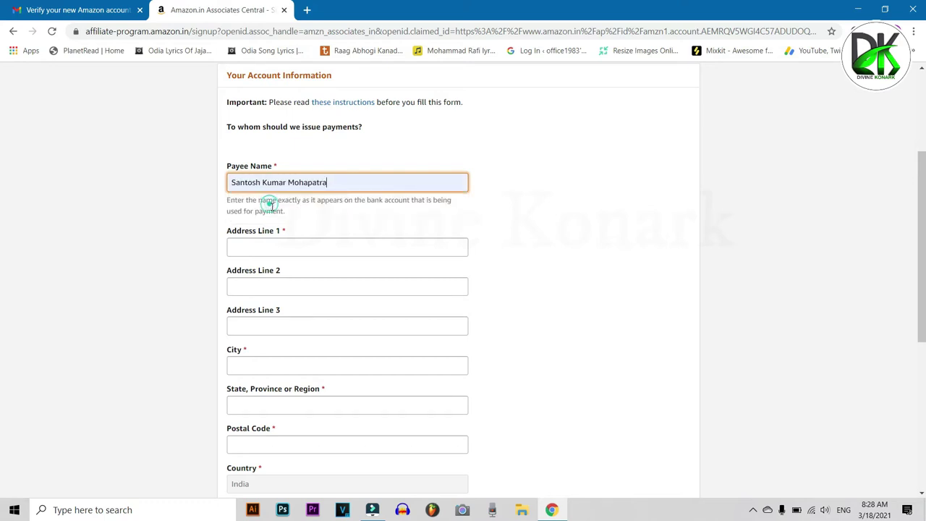
Enter the payee's street address in Address Lines 1, 2 and 3.
click(260, 244)
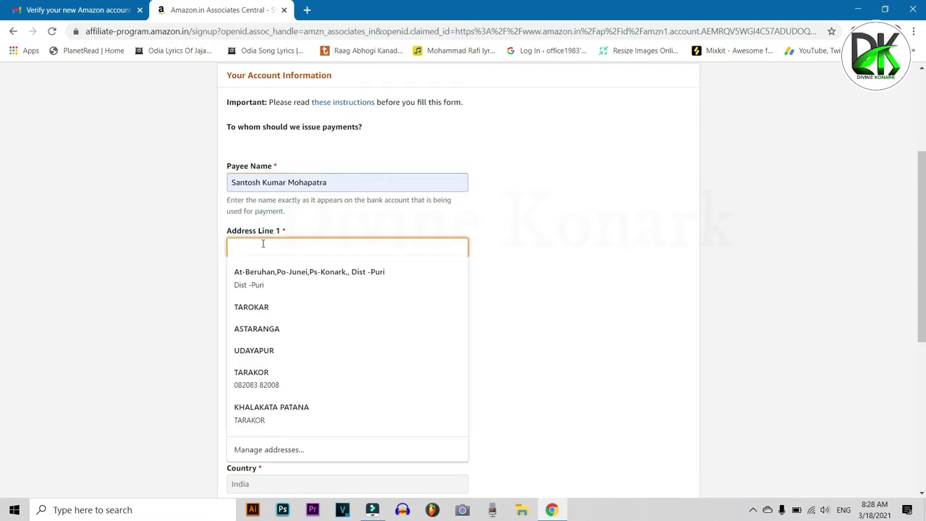
text(BBSR)
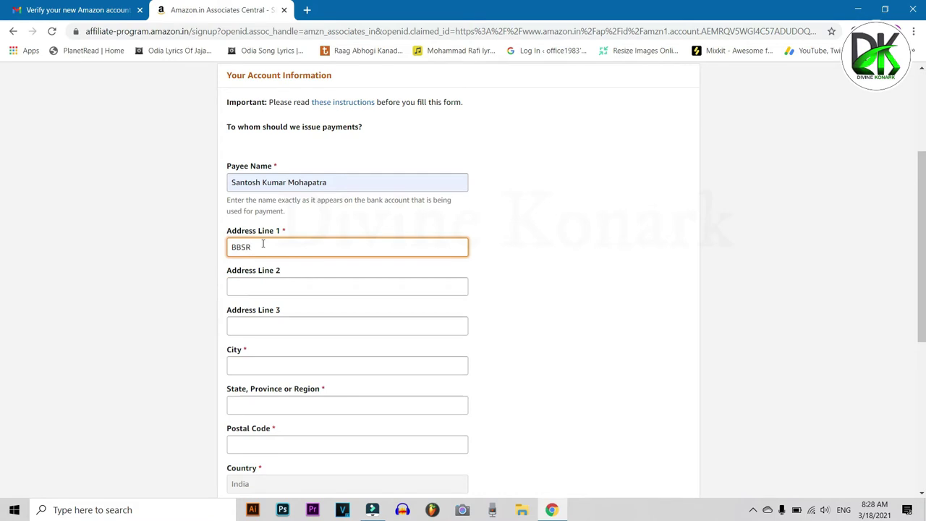
click(256, 289)
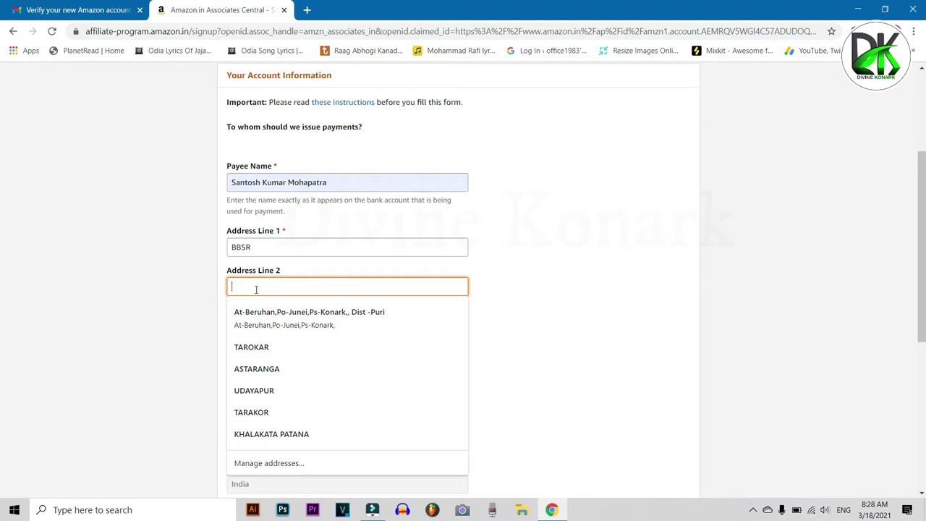
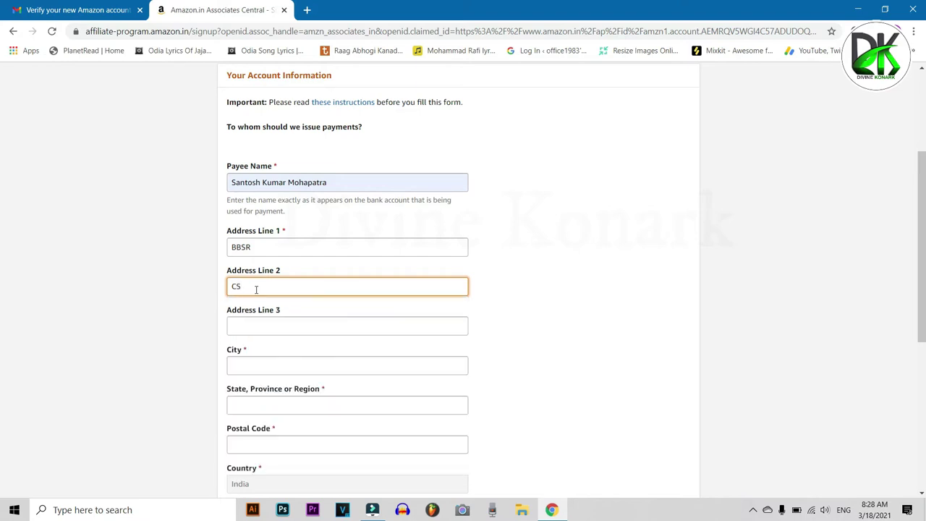
click(243, 328)
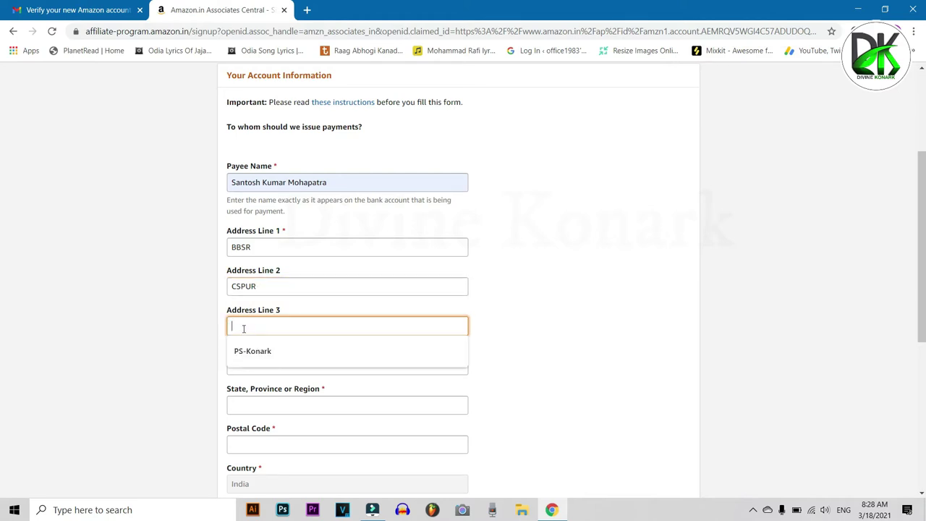
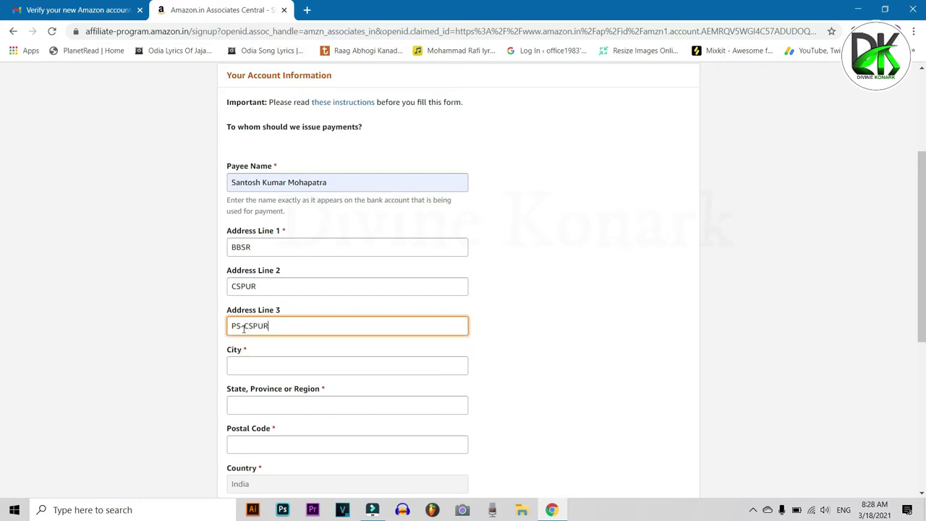
Enter the payee's city, state and postal code.
click(251, 365)
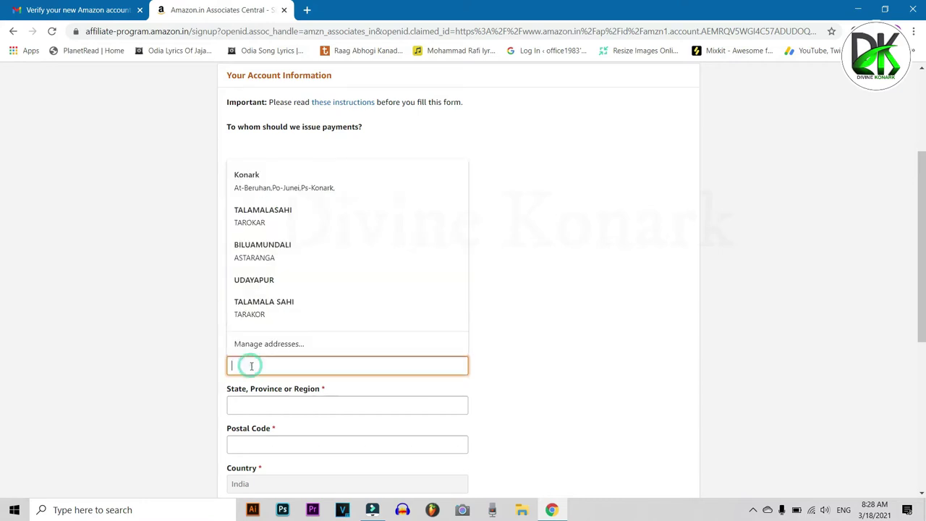
text(BHUBA)
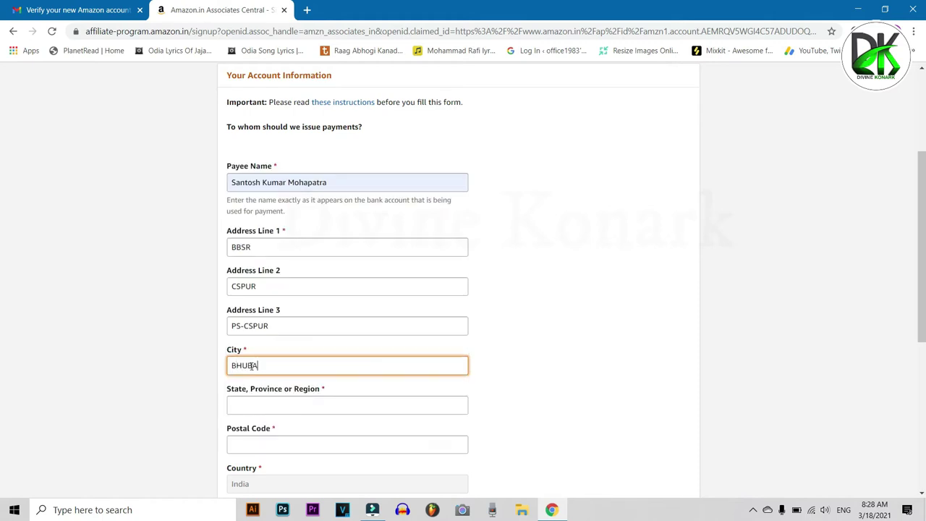
text(NESWAR)
click(282, 404)
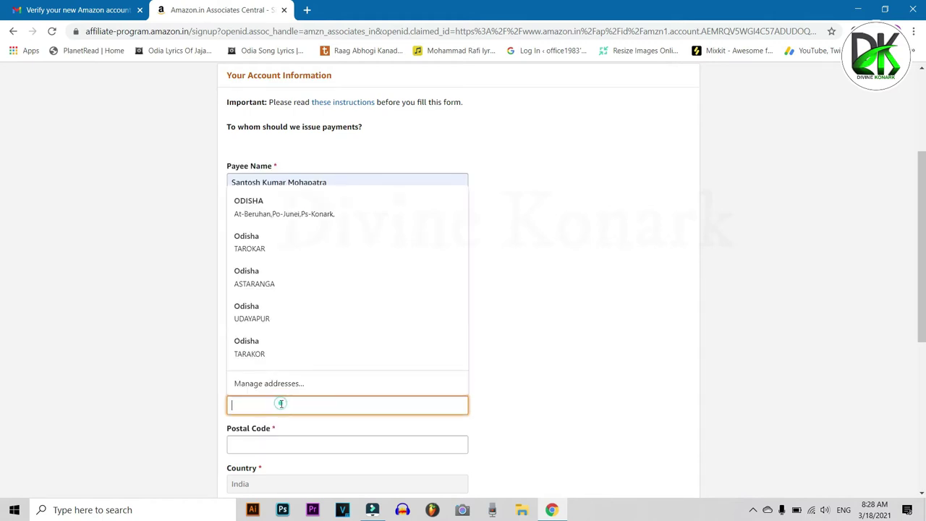
text(ODISHA)
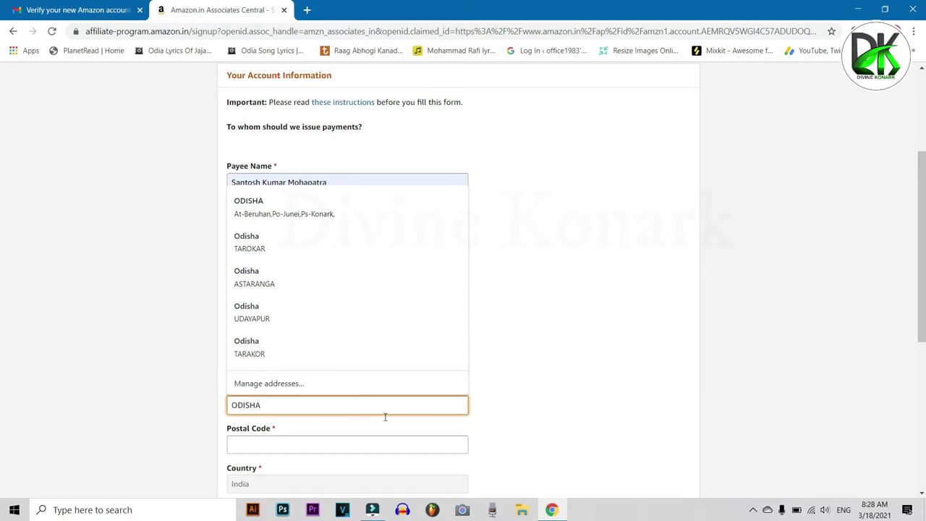
click(306, 443)
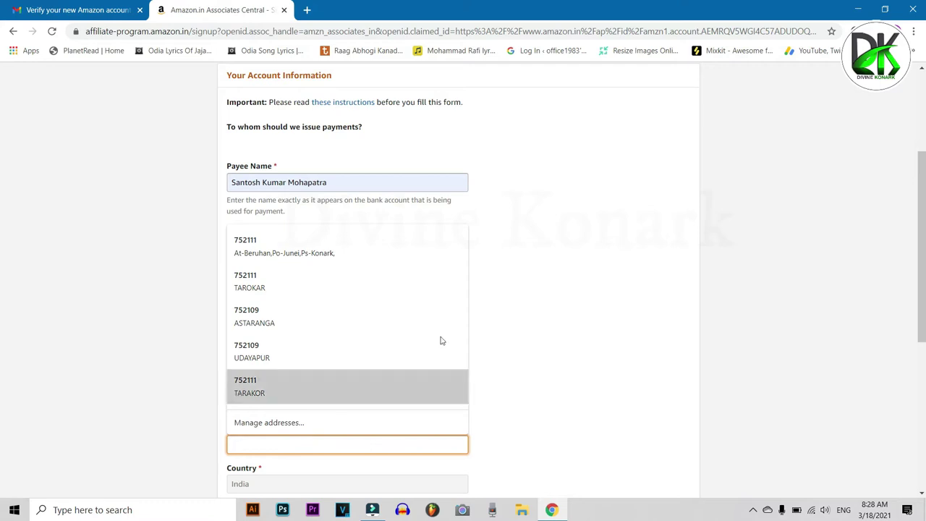
click(509, 231)
click(290, 445)
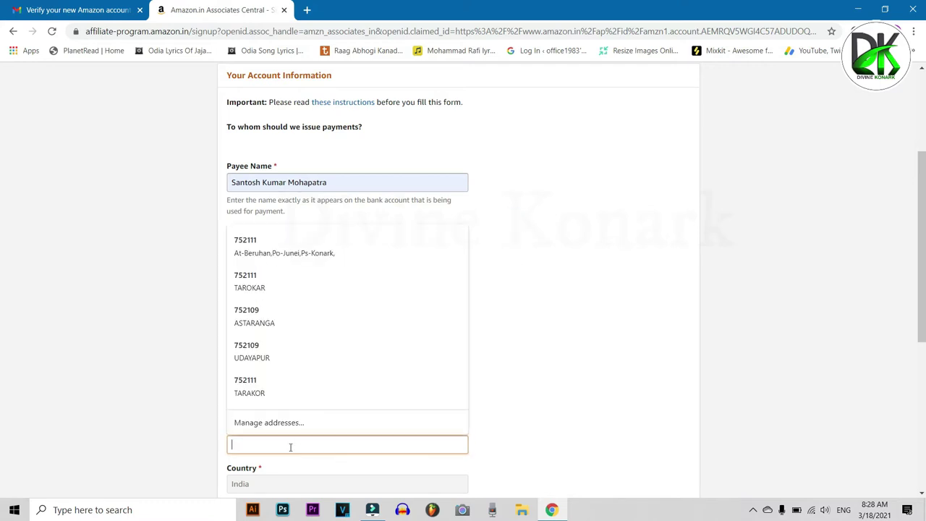
text(75)
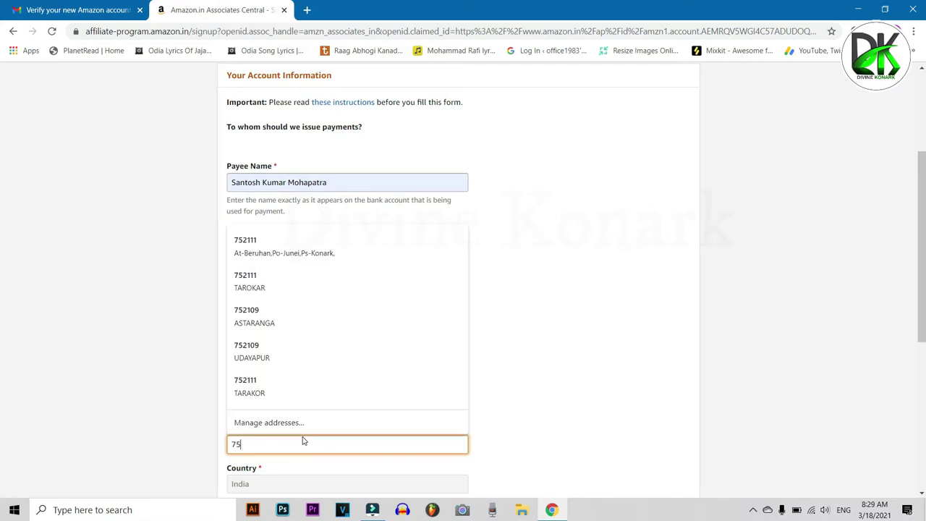
text(1010)
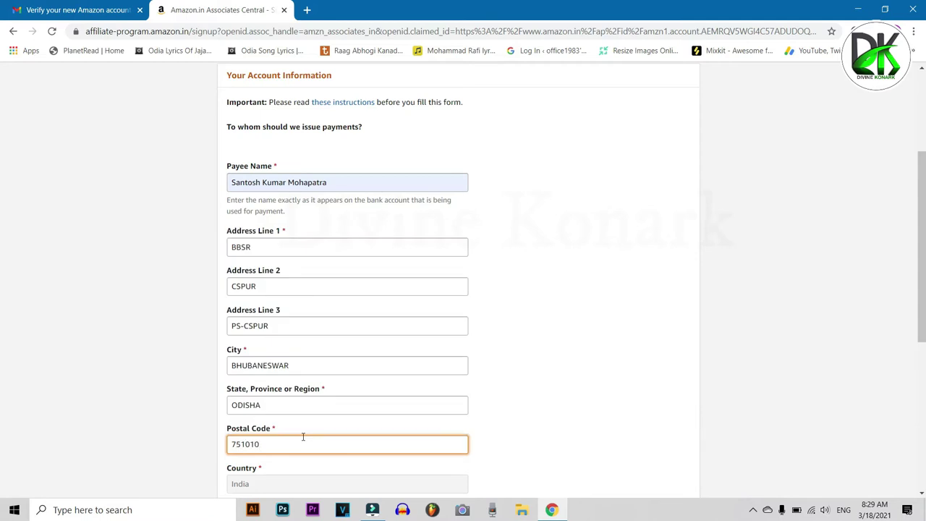
Add the payee's phone number, answer No for U.S. tax status, and continue to Your Websites.
scroll(557, 383, down, 2)
scroll(557, 382, down, 1)
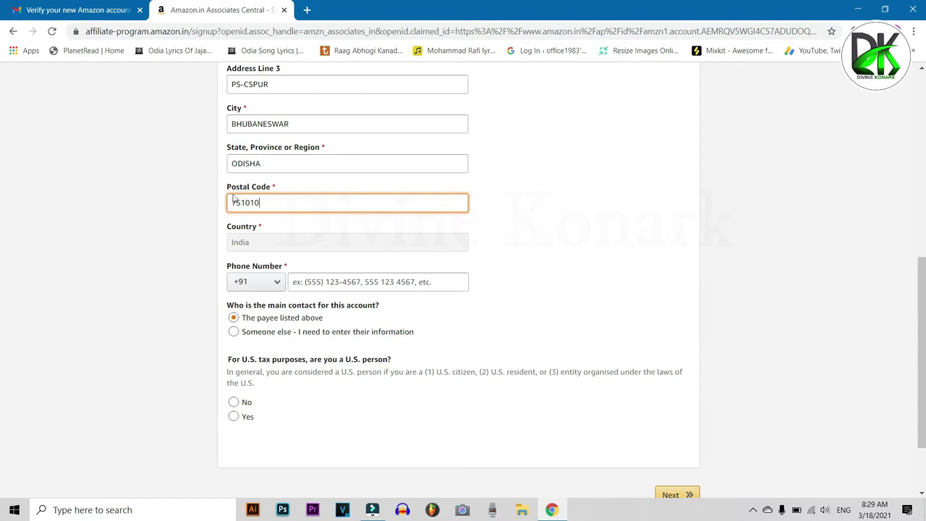
click(304, 286)
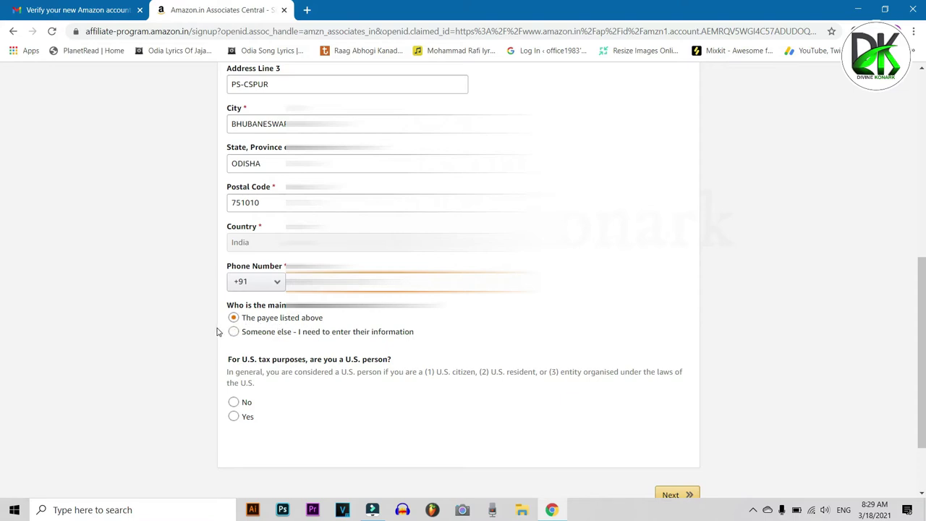
scroll(285, 325, down, 2)
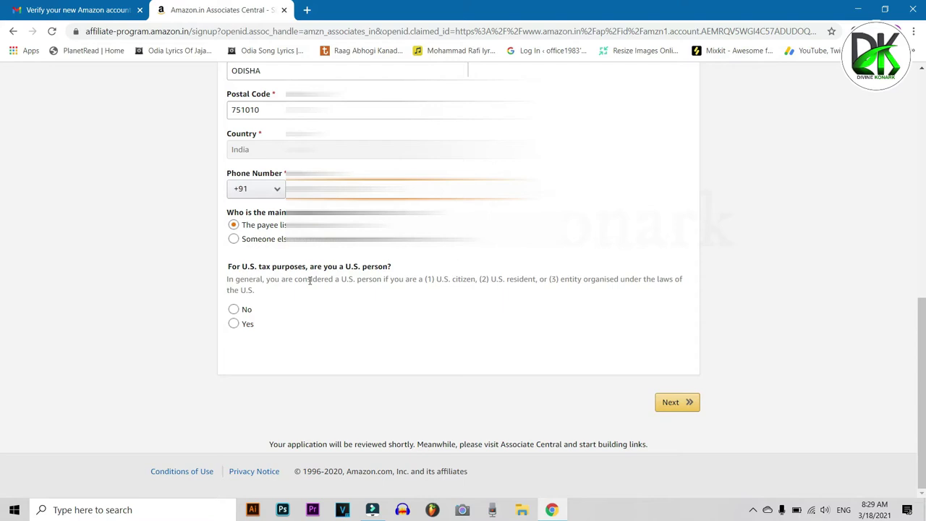
click(233, 309)
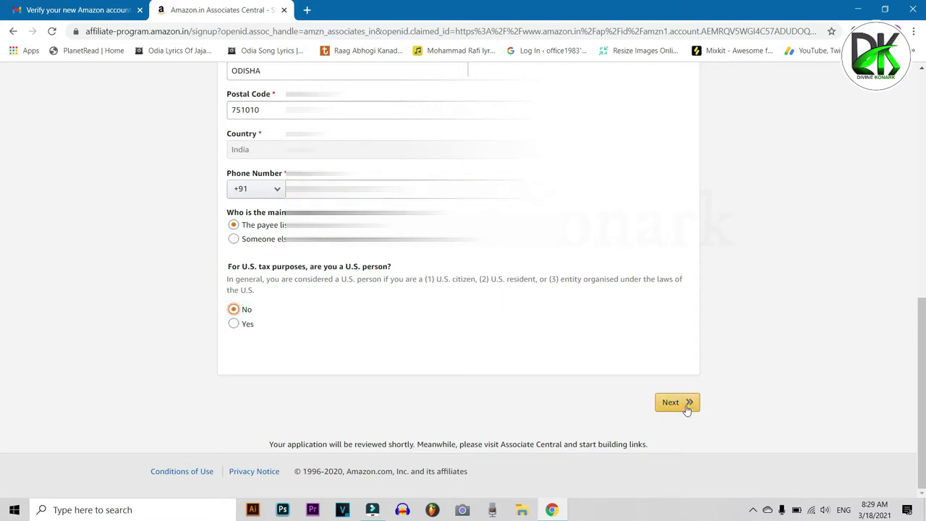
click(673, 403)
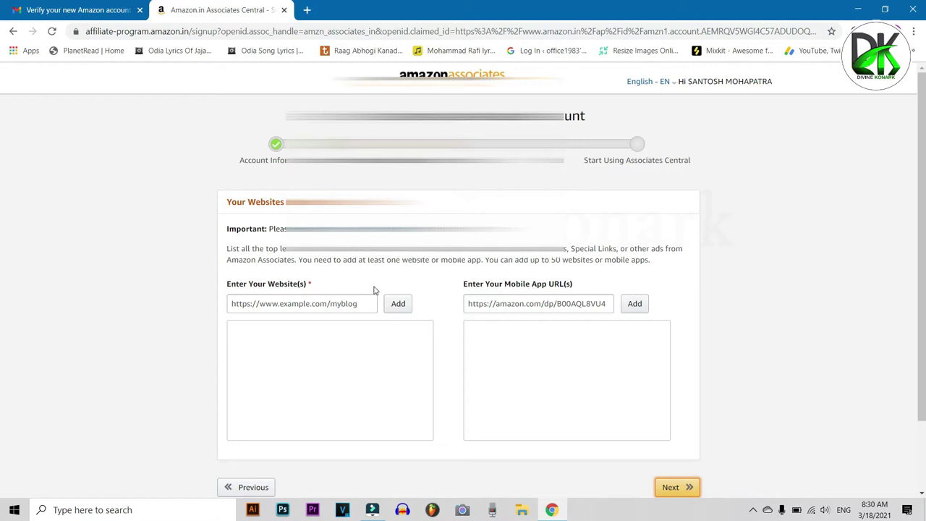
Add smosastabazar.blogspot.com and facebook.com/SMODigitalworld from autofill, then continue to Profile.
click(275, 304)
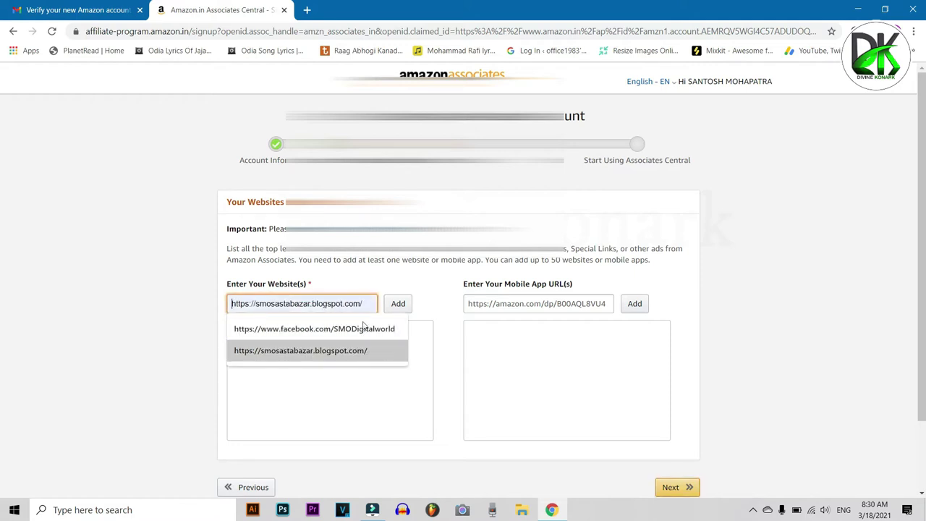
click(340, 305)
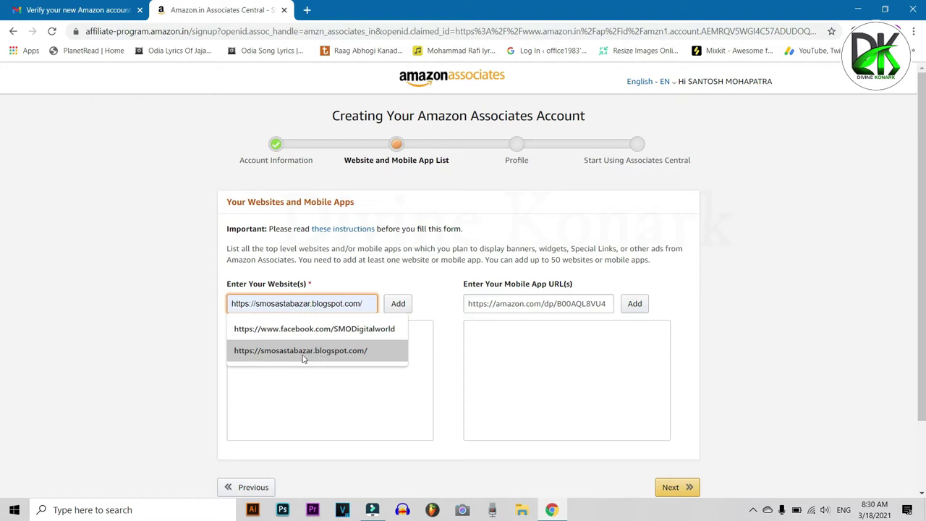
click(321, 354)
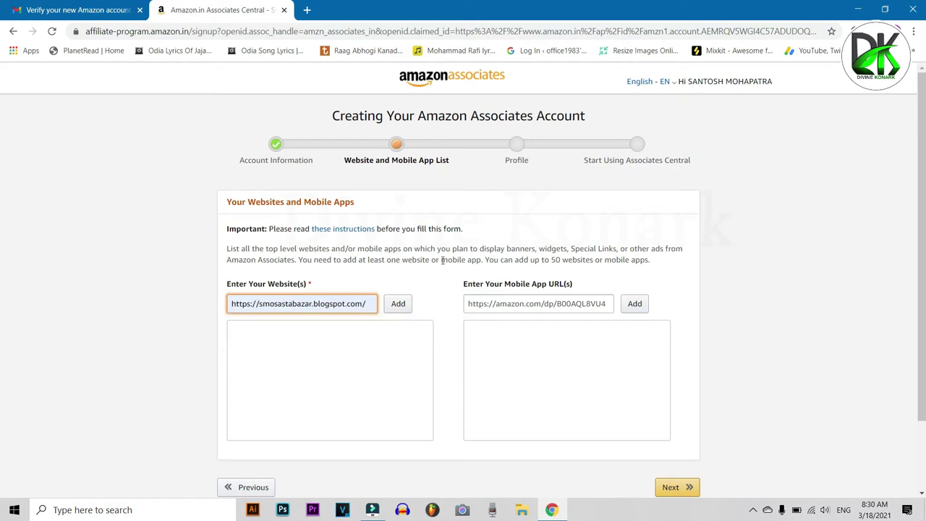
click(398, 306)
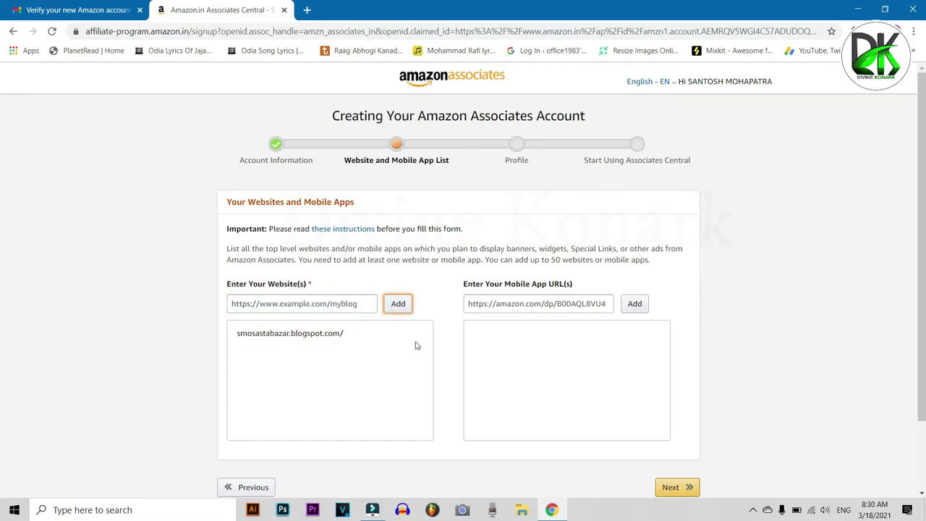
click(361, 307)
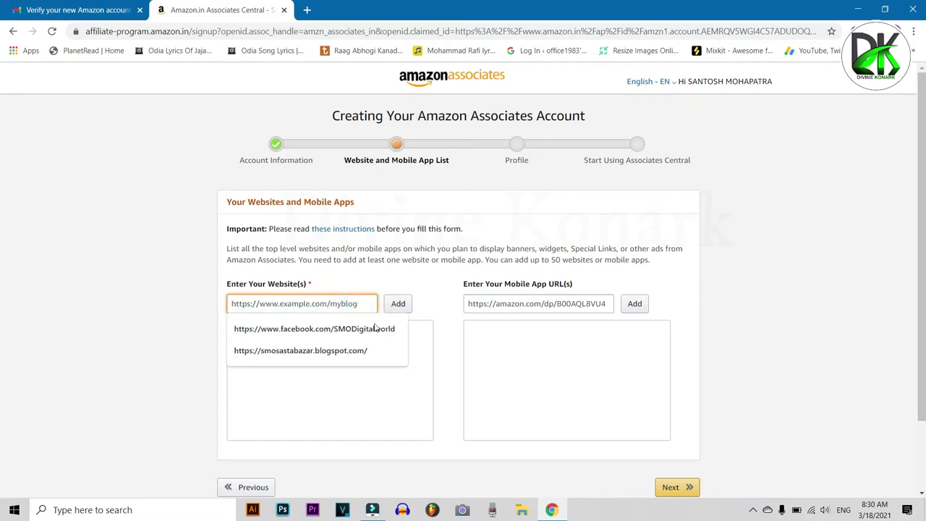
click(351, 330)
click(396, 306)
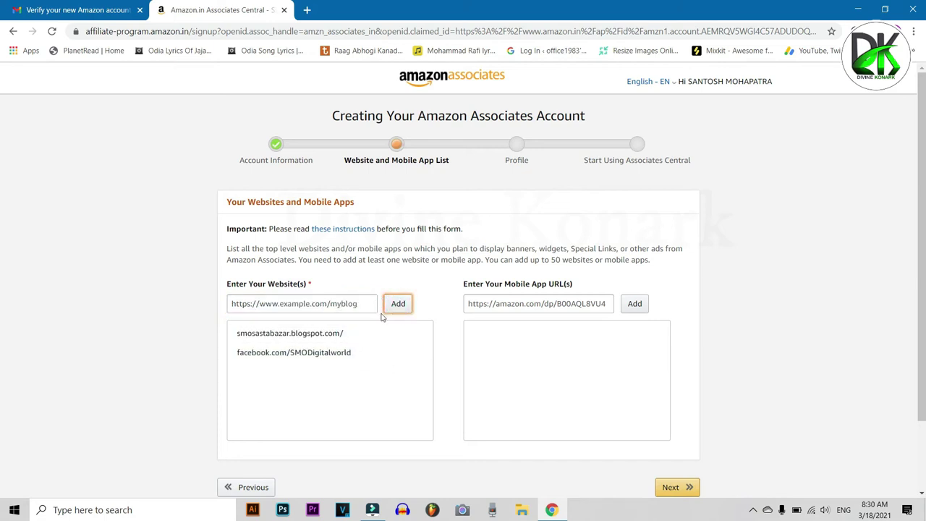
scroll(412, 310, down, 2)
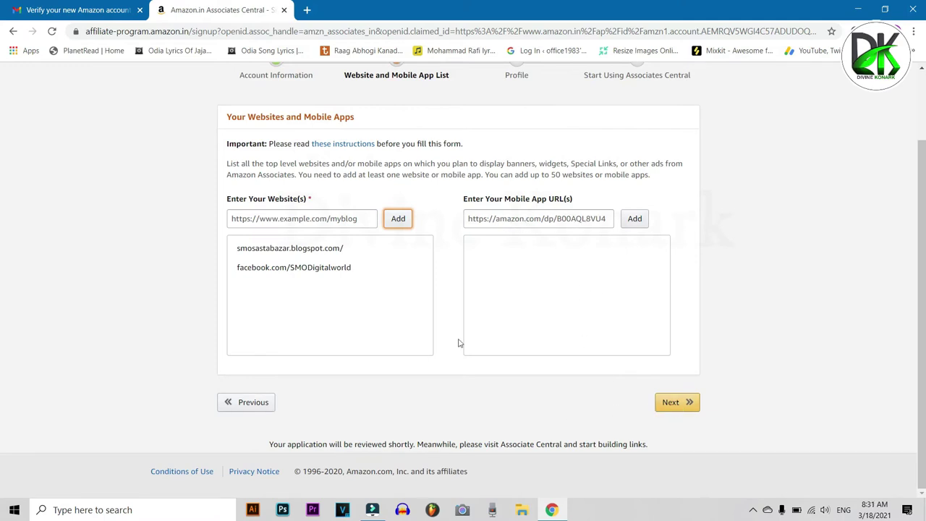
click(670, 405)
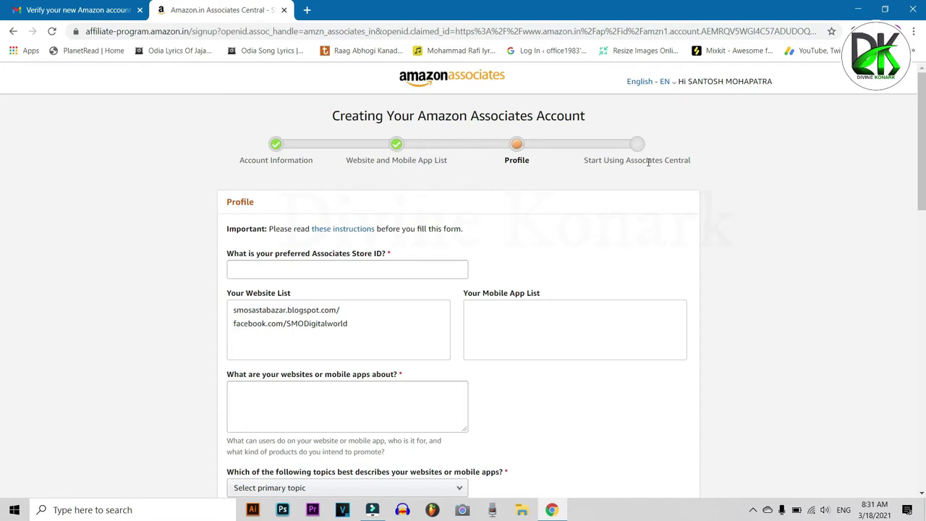
Enter the payee's preferred Associates Store ID on the Profile form.
scroll(343, 228, down, 2)
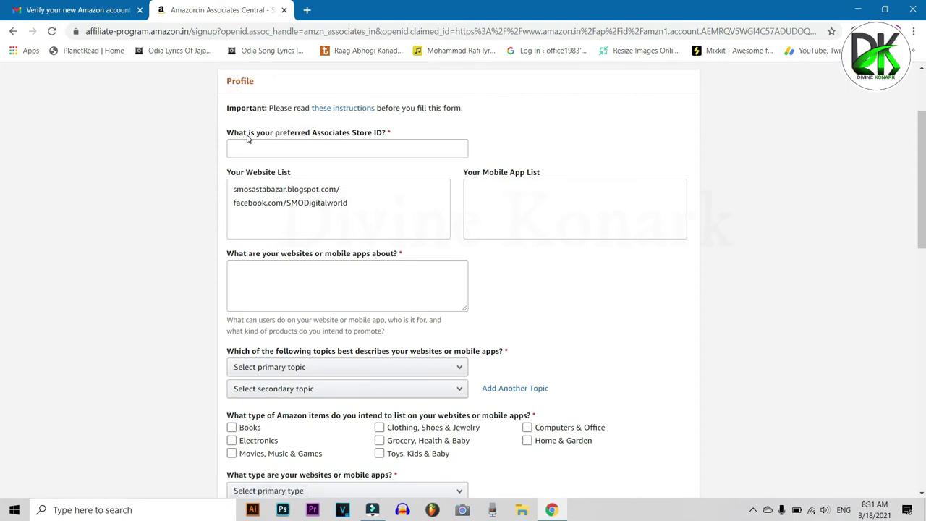
click(289, 145)
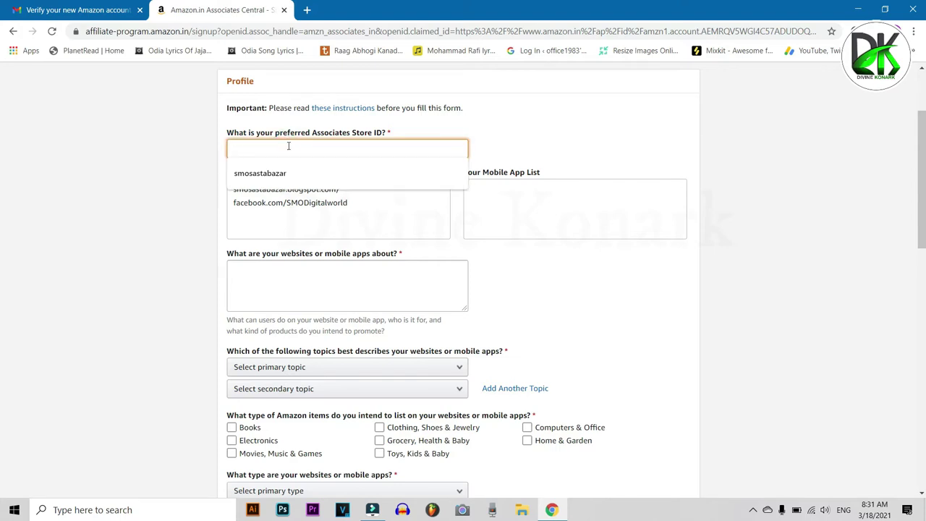
text(SANTOSH)
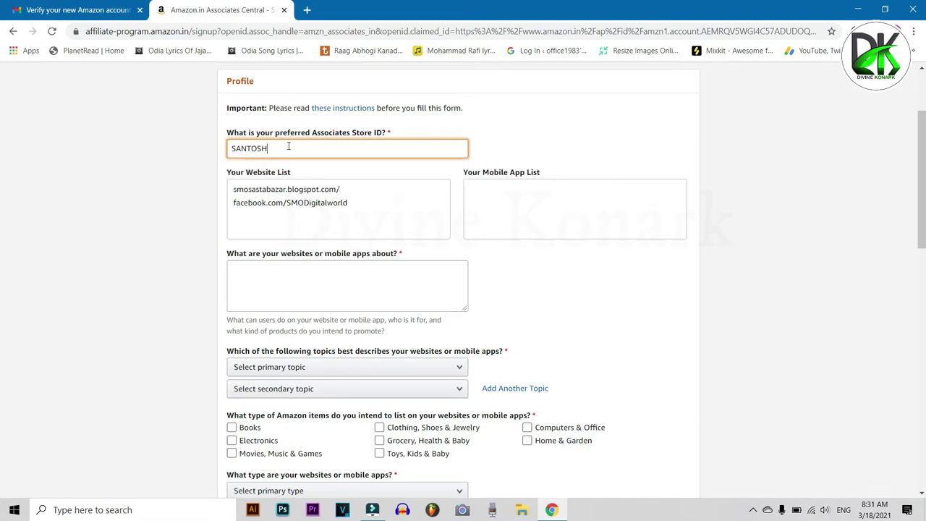
text(2021)
click(441, 204)
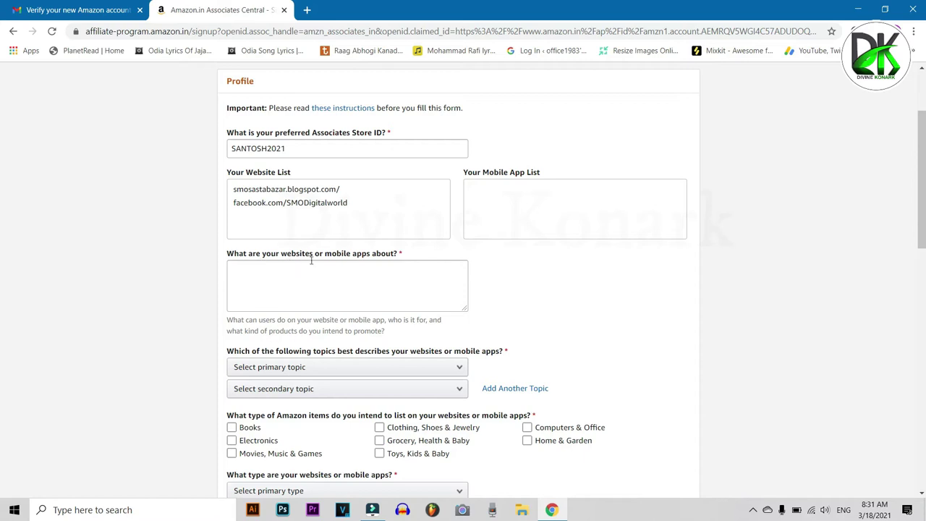
click(261, 274)
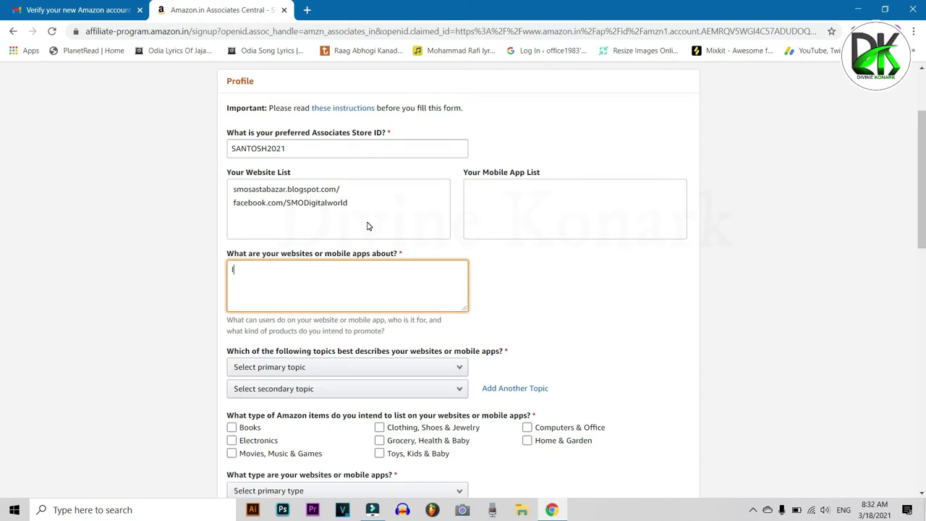
Describe the websites as 'MY BLOG IS AFFILITES', with extra characters inserted while correcting it.
text(MY BLOG IS)
text(AFFILITES)
click(299, 269)
text(A)
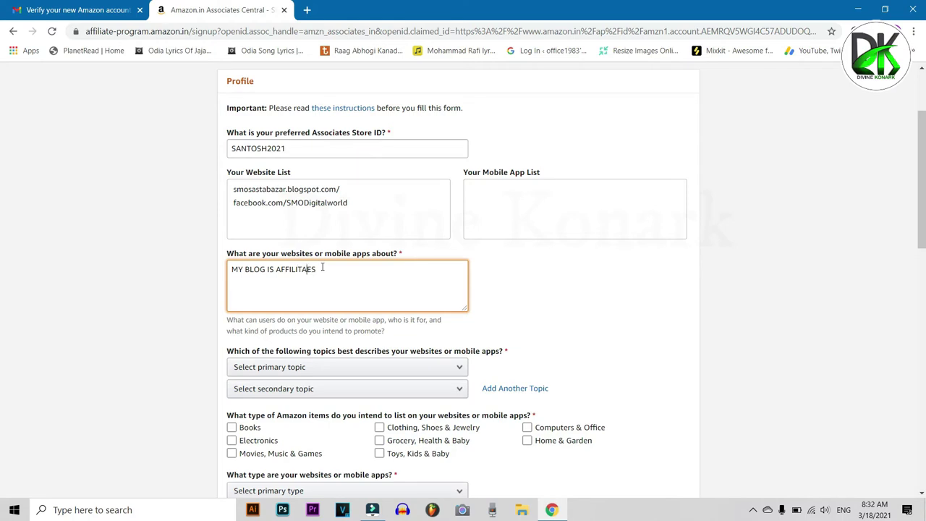
text(KLKLKLKL)
text(KLKLKLKLKLKLKLKL)
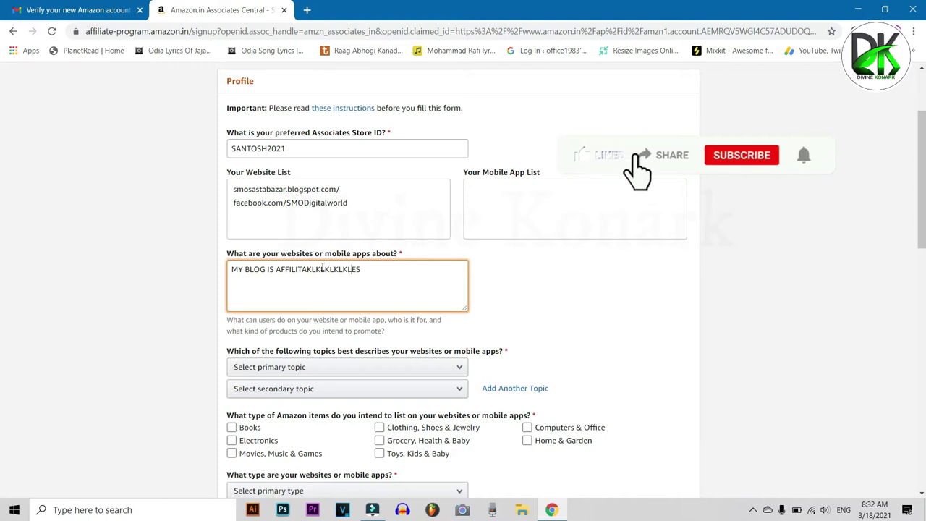
text(KLKLKLKLKLKLKLKLKLKLKL)
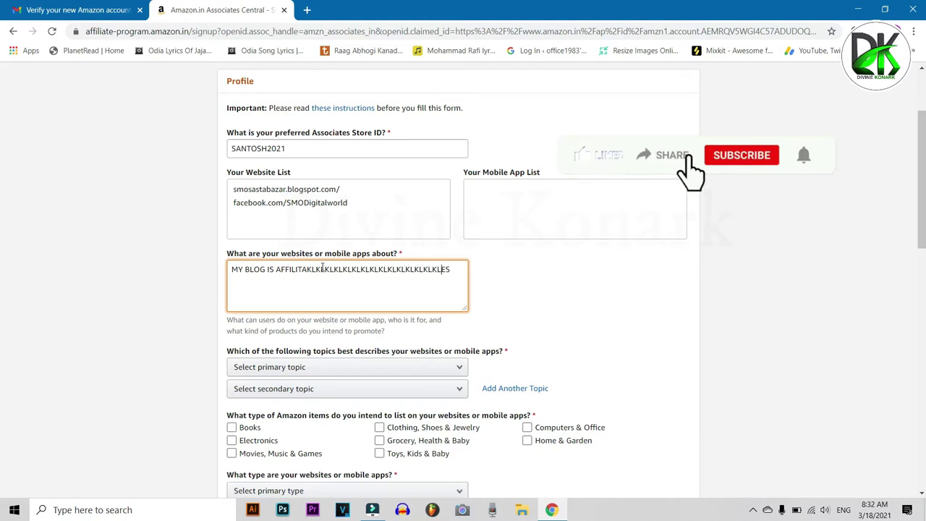
text(KLKLKLKLKLKLKLKLKL)
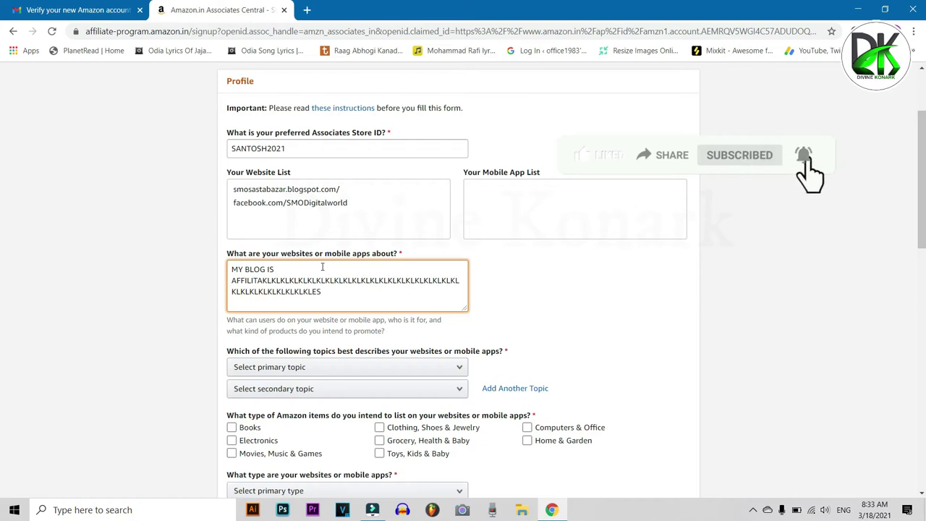
scroll(355, 175, down, 3)
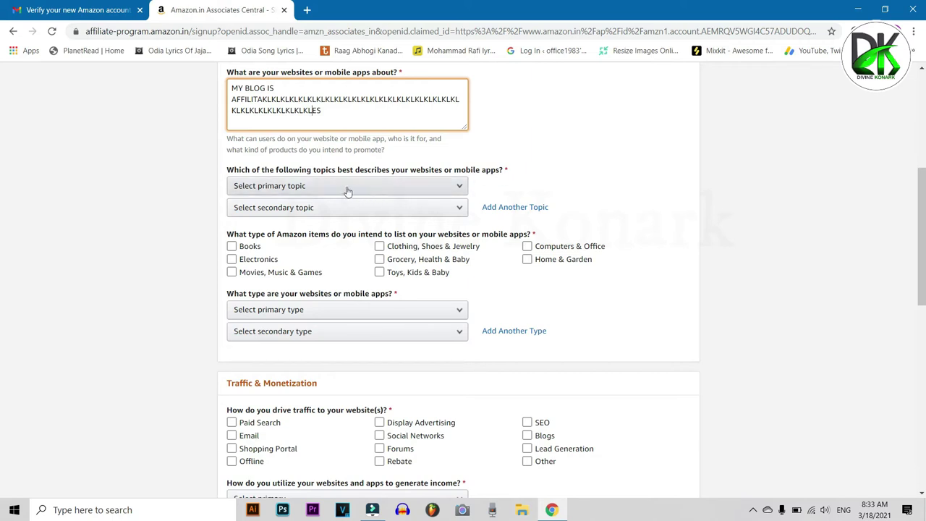
Choose Other for both the primary and secondary website topic dropdowns.
click(462, 188)
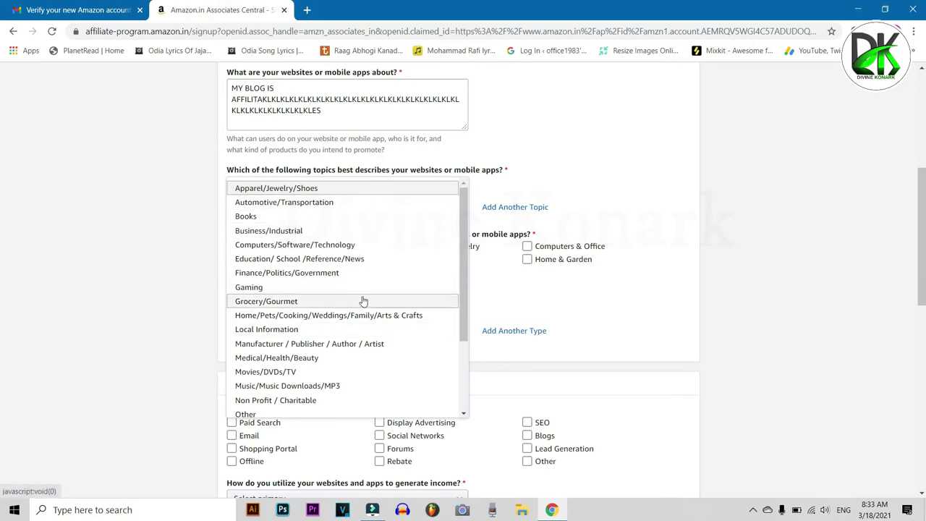
scroll(363, 300, down, 3)
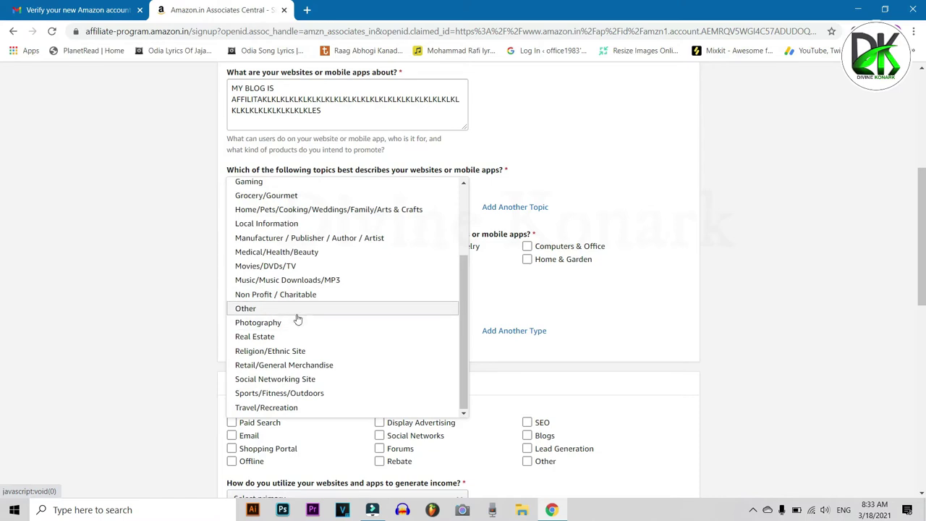
click(301, 310)
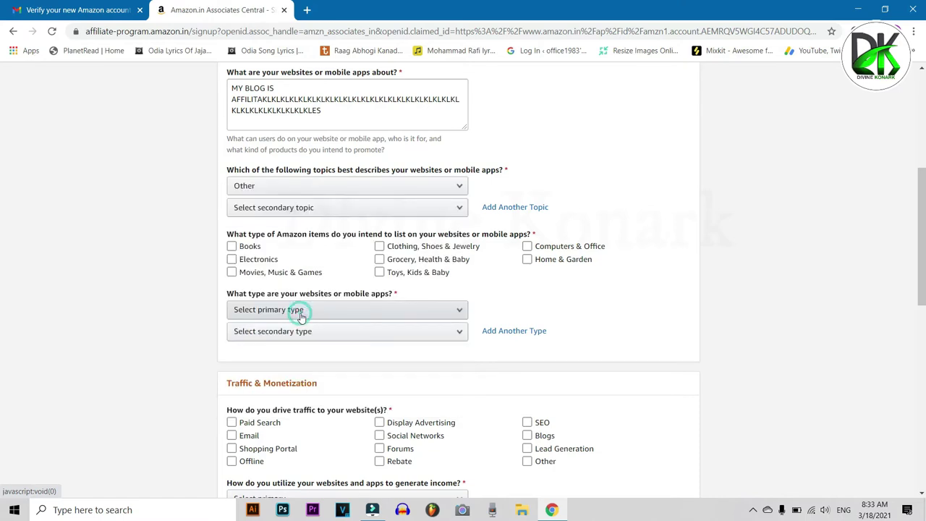
click(453, 207)
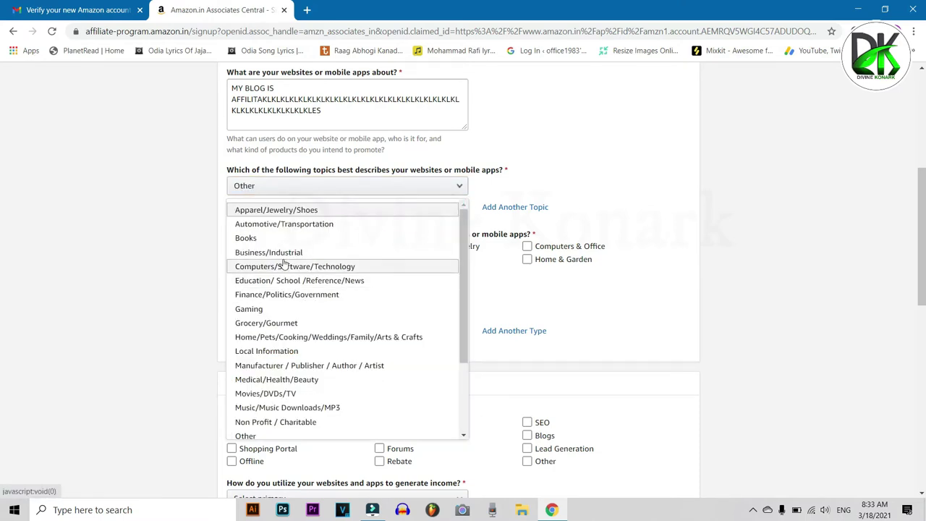
scroll(316, 350, down, 3)
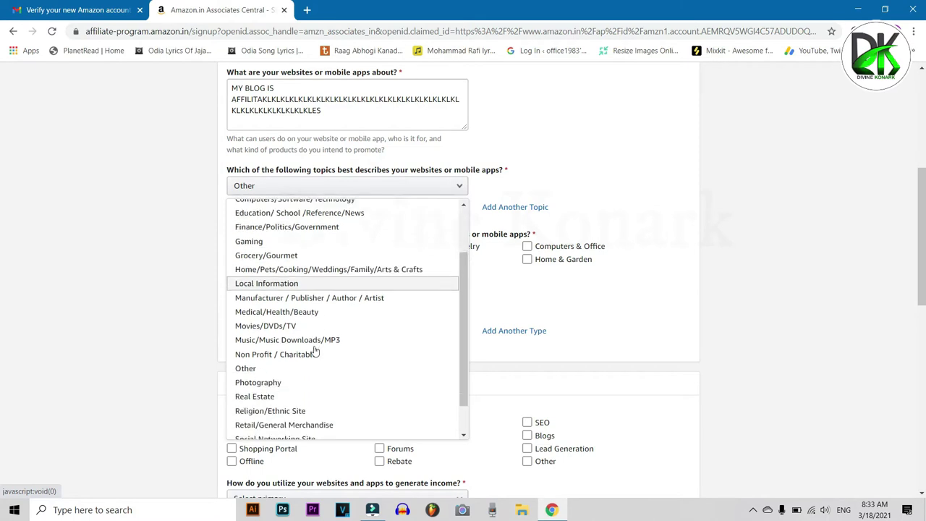
scroll(328, 341, down, 1)
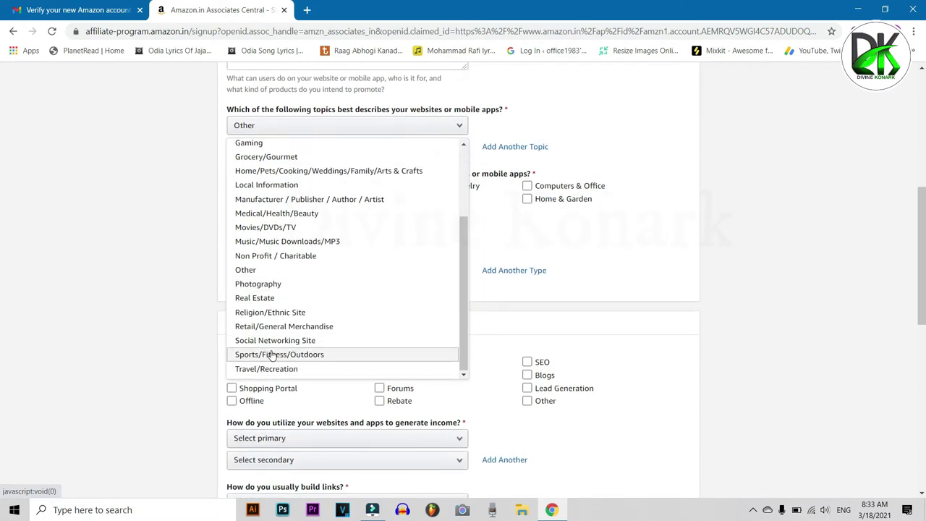
scroll(284, 325, up, 2)
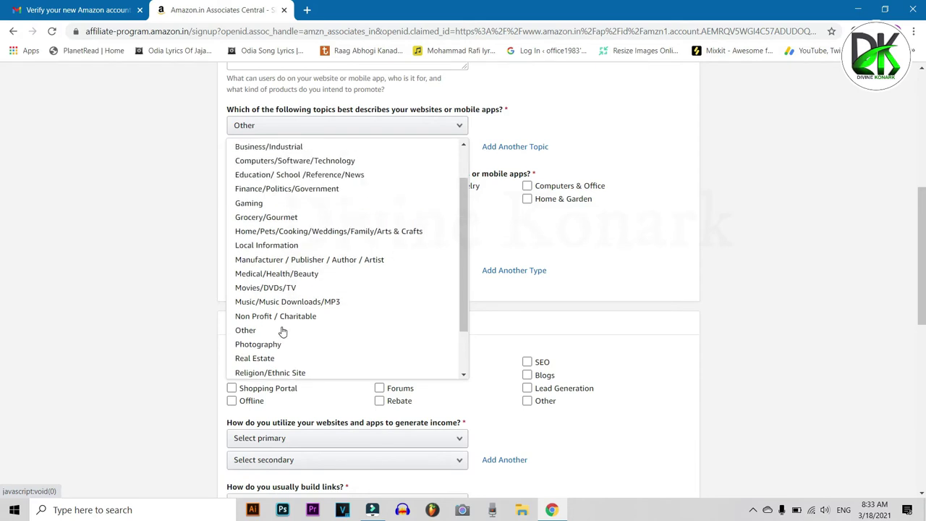
scroll(309, 250, up, 2)
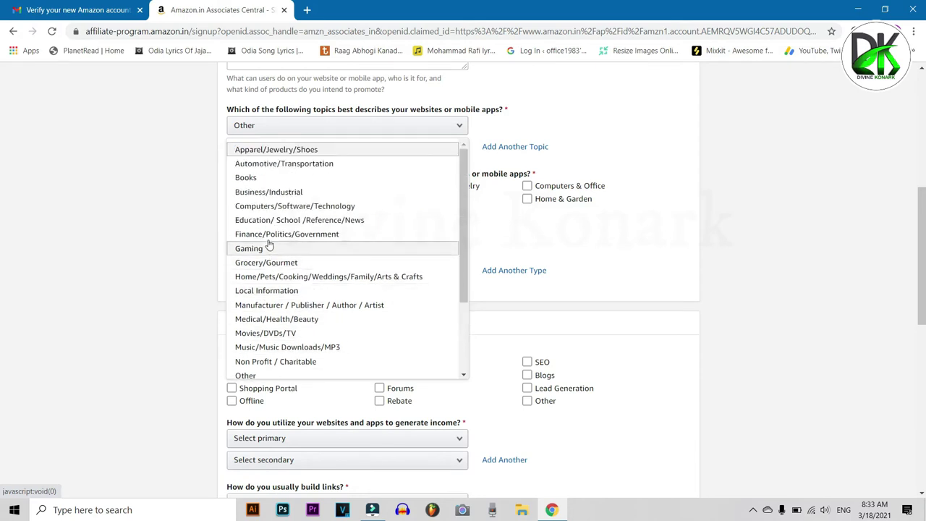
scroll(302, 246, up, 1)
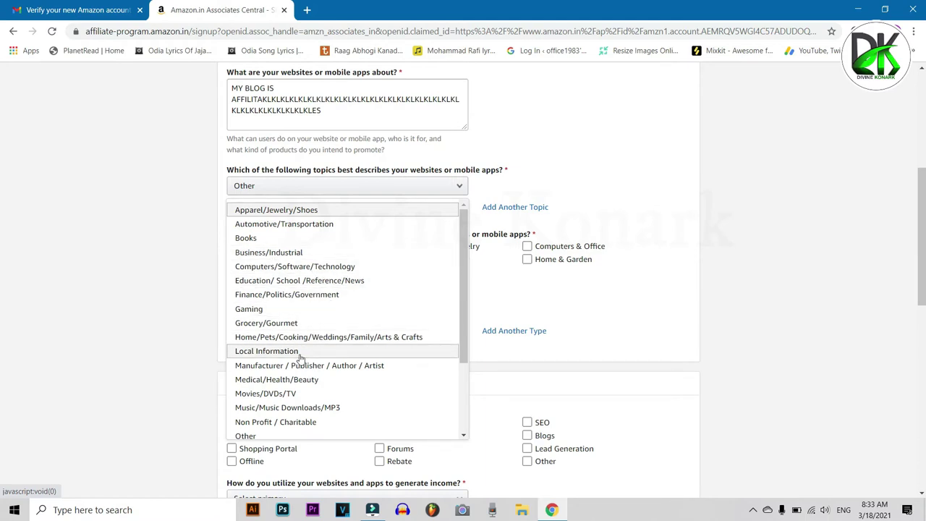
scroll(344, 322, down, 3)
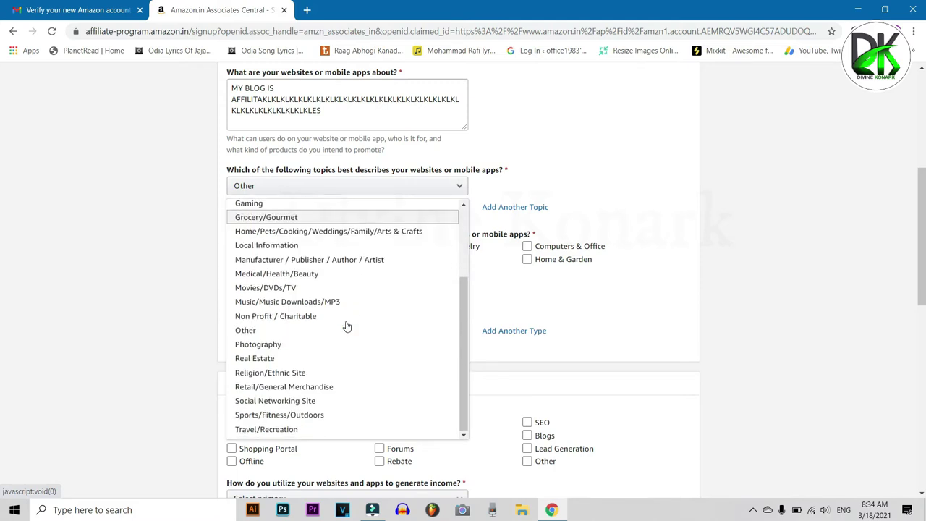
click(302, 334)
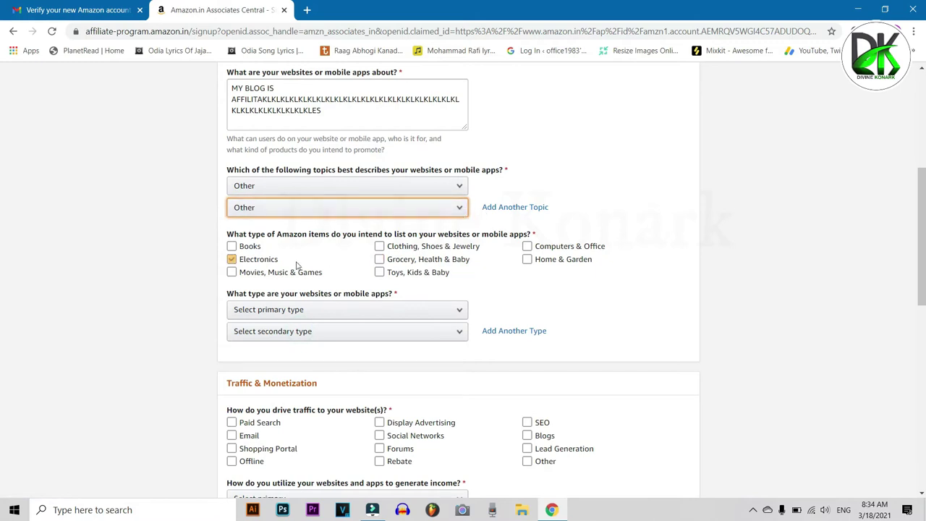
Toggle the Books and Clothing, Shoes & Jewelry item-category checkboxes.
click(252, 247)
click(251, 241)
click(251, 241)
click(249, 243)
click(248, 243)
click(248, 243)
click(244, 243)
click(347, 245)
click(353, 244)
click(355, 244)
click(383, 244)
click(391, 243)
click(397, 244)
Tick Books, Electronics, Movies, Clothing, Grocery, Toys, Computers & Office and Home & Garden.
click(232, 247)
click(231, 259)
click(231, 271)
click(246, 269)
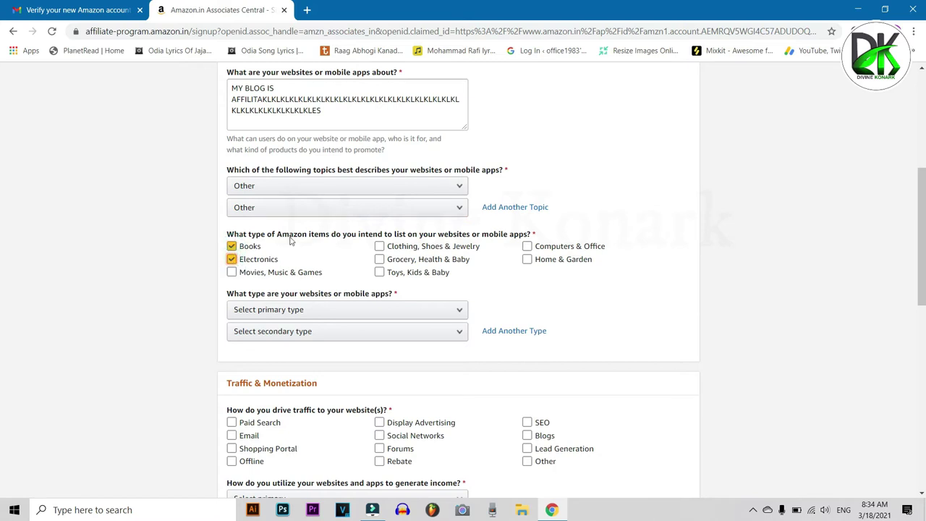
click(318, 271)
click(378, 247)
click(379, 259)
click(379, 272)
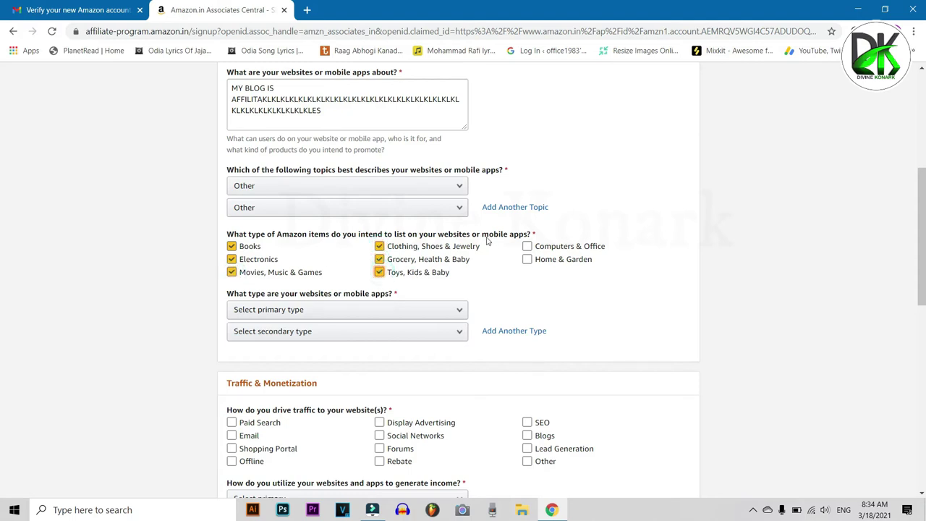
click(526, 247)
click(526, 261)
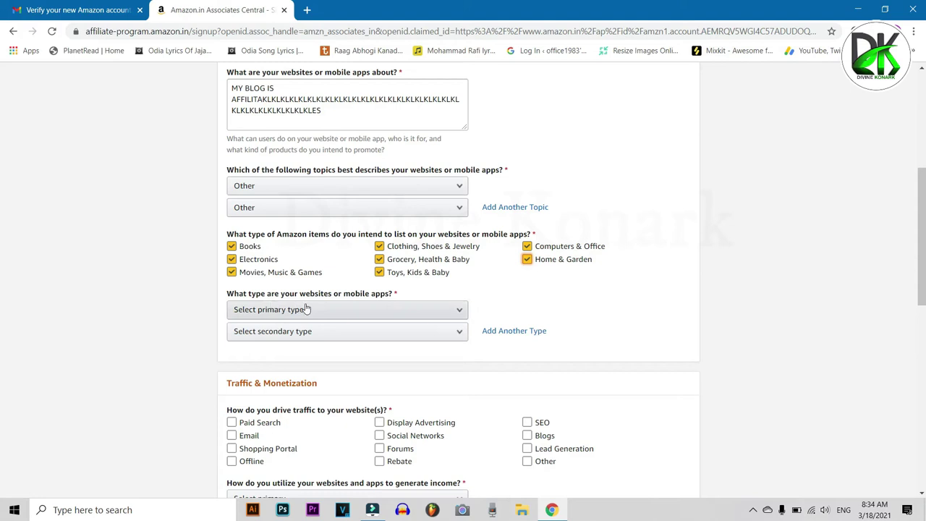
Choose Blog as the primary website type and Social Media Page/Group as secondary.
click(455, 312)
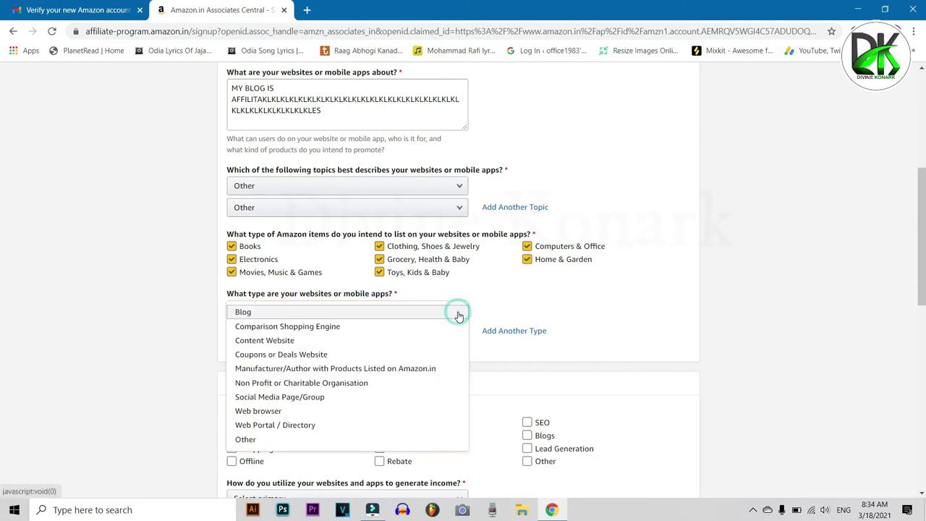
click(369, 313)
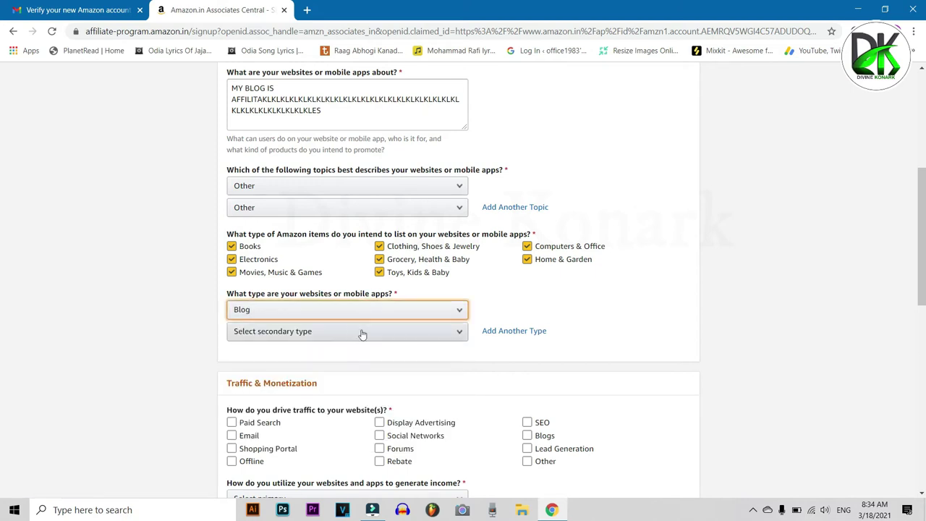
click(453, 335)
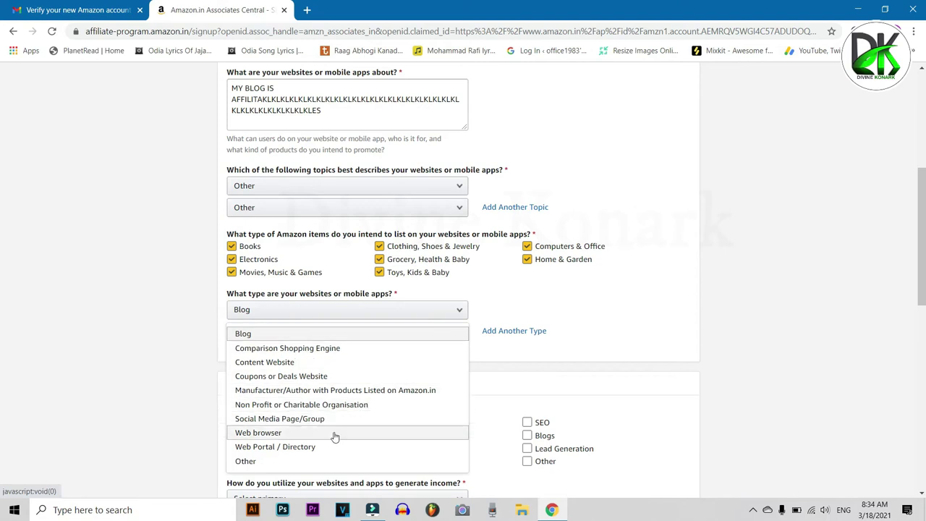
click(280, 419)
scroll(478, 283, up, 2)
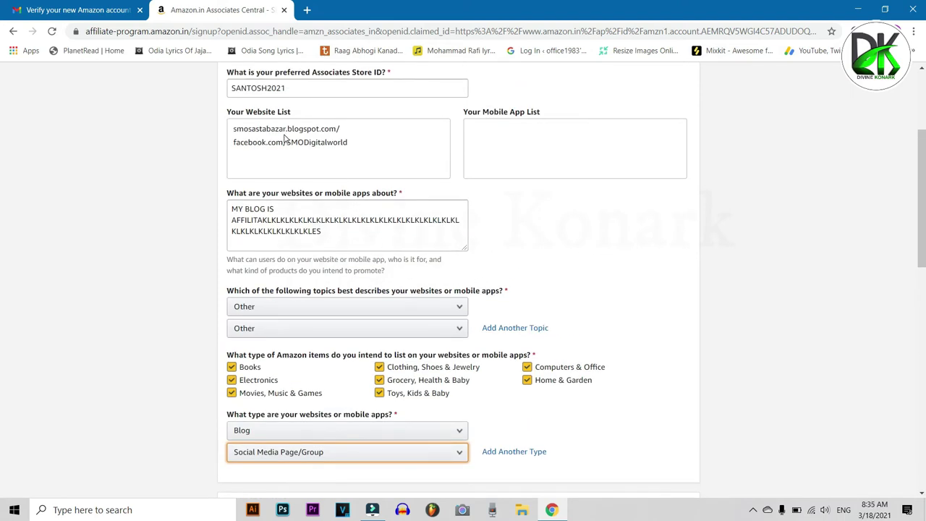
scroll(344, 144, down, 2)
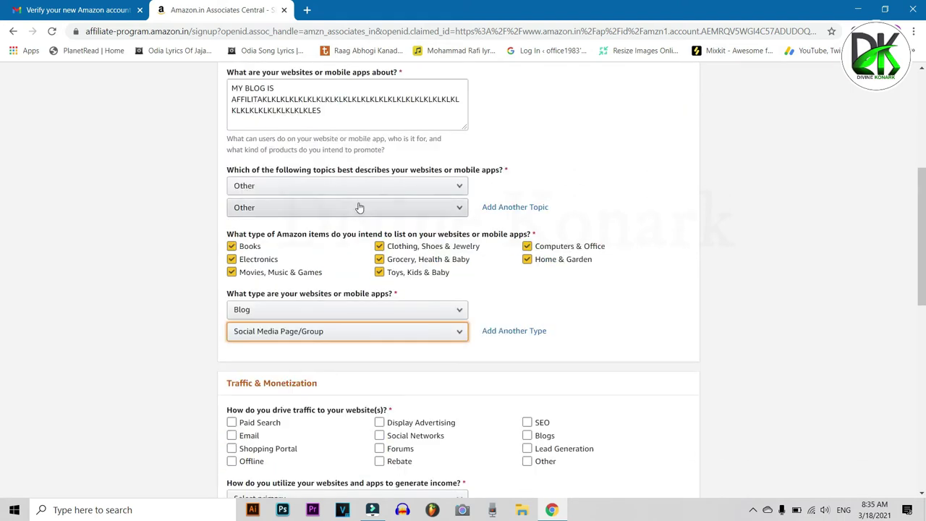
scroll(347, 161, up, 2)
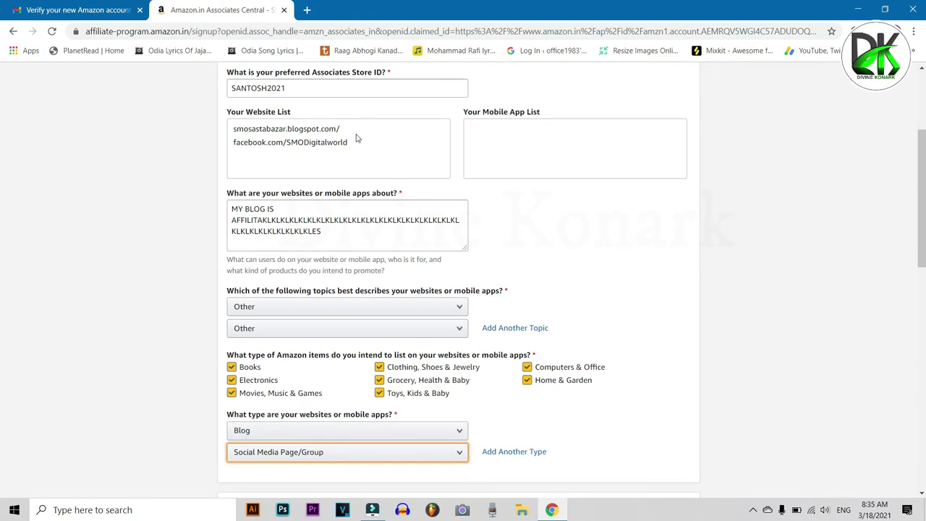
scroll(351, 165, down, 2)
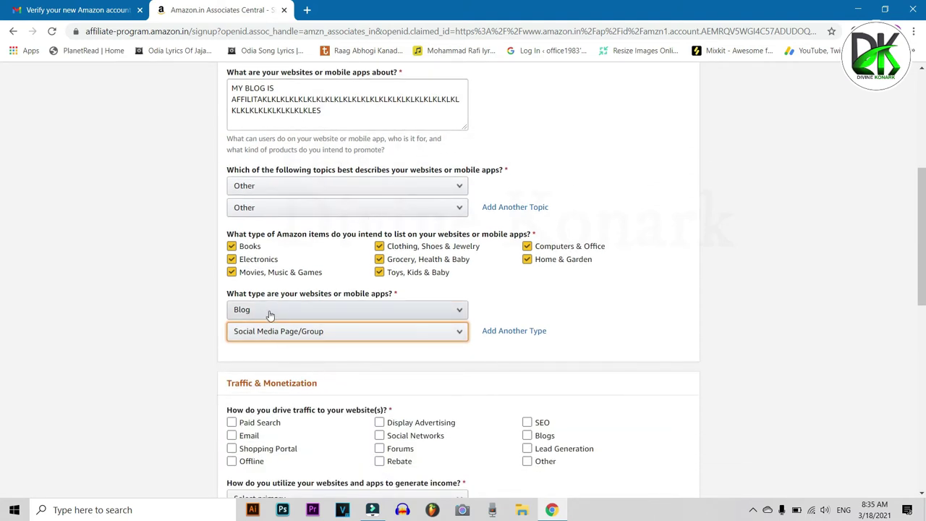
scroll(293, 295, up, 3)
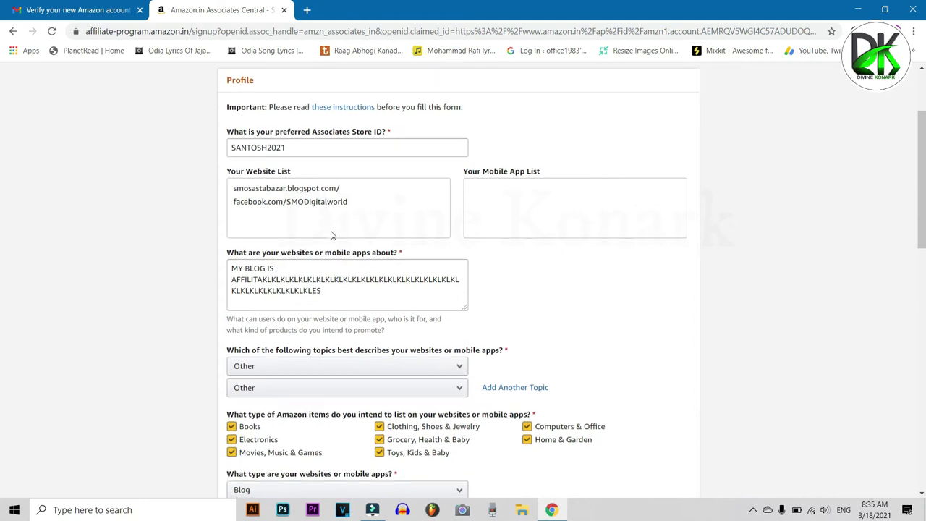
scroll(318, 220, down, 4)
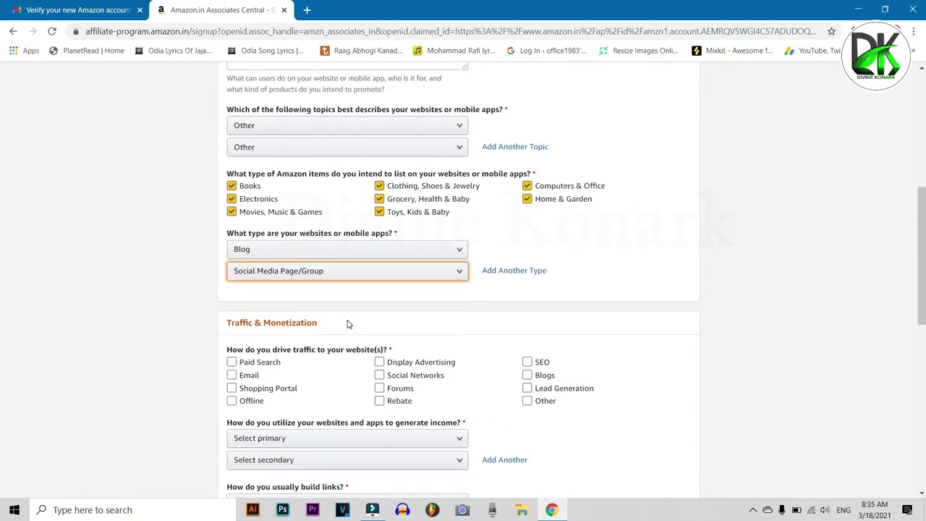
scroll(348, 324, down, 2)
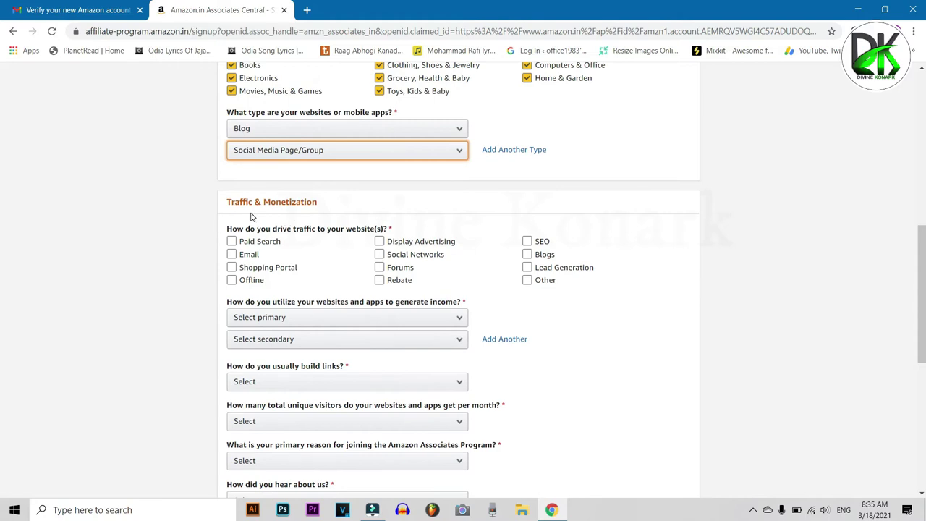
Tick Paid Search, then toggle among the traffic-source options until Email stays ticked.
click(263, 244)
click(337, 257)
click(340, 265)
click(299, 283)
click(305, 252)
click(306, 250)
click(289, 253)
click(289, 267)
click(290, 253)
click(289, 241)
click(285, 254)
click(275, 282)
click(253, 269)
click(246, 242)
click(249, 253)
click(232, 255)
Tick Social Networks, SEO, Blogs and Display Advertising as traffic sources.
click(392, 257)
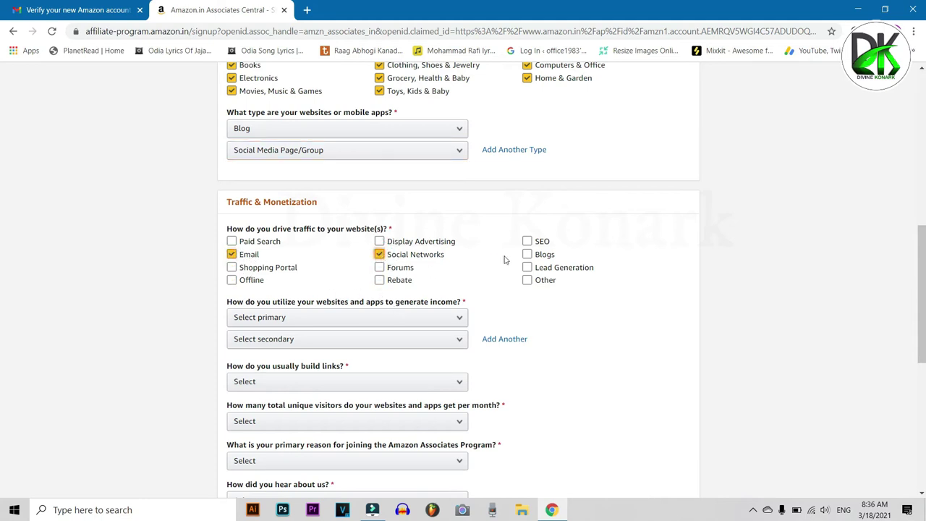
click(527, 241)
click(527, 254)
click(380, 241)
Tick Other as a traffic source and pick Other Affiliate Programs for primary and secondary income.
scroll(250, 282, down, 2)
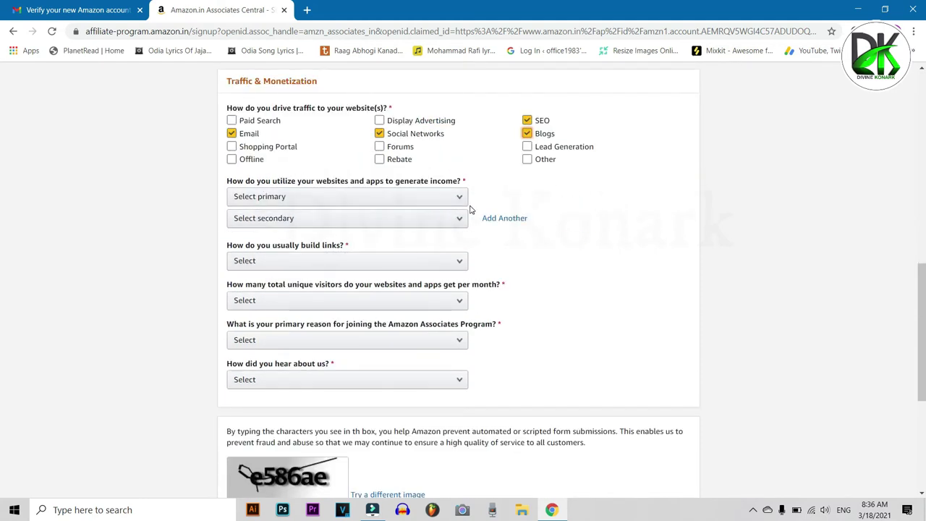
click(526, 159)
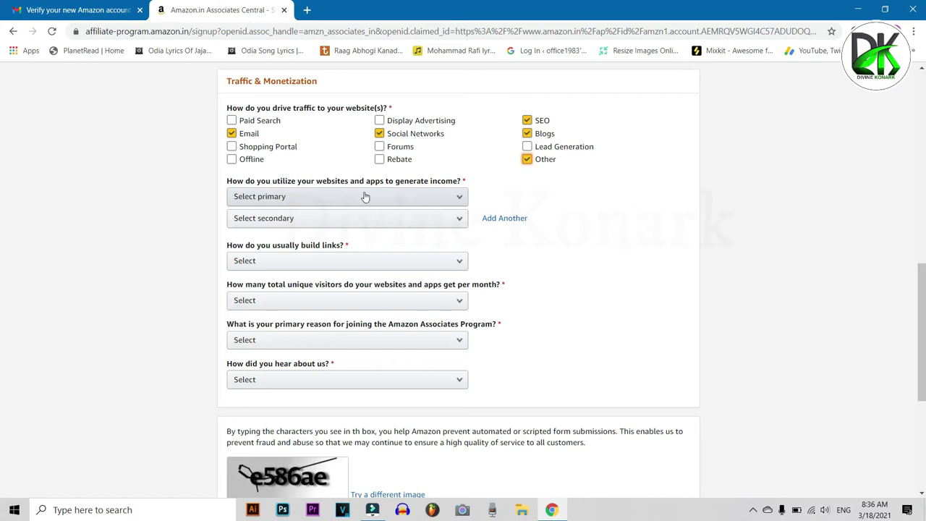
click(456, 200)
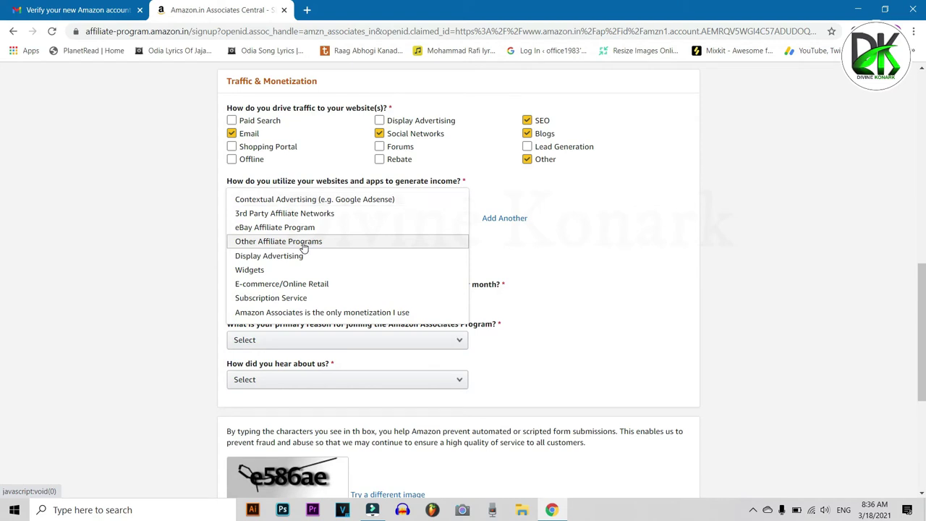
click(303, 243)
click(456, 227)
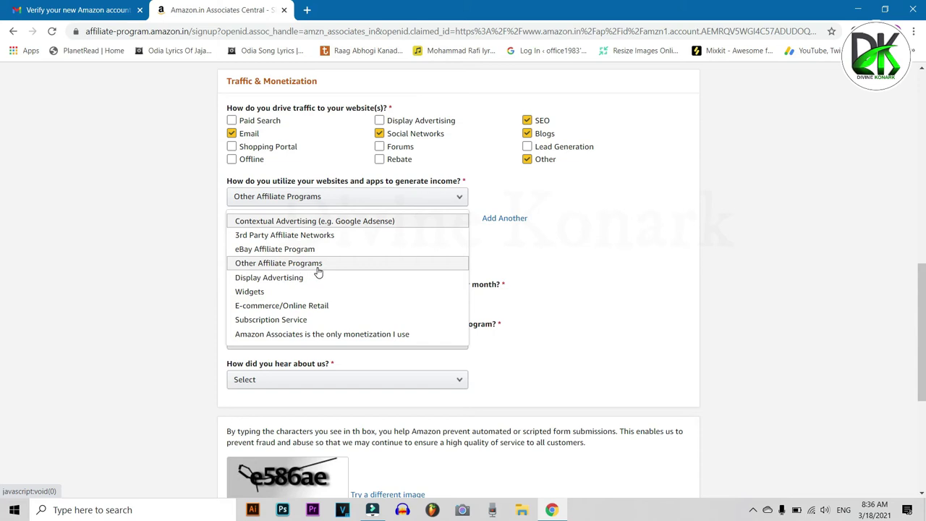
click(318, 264)
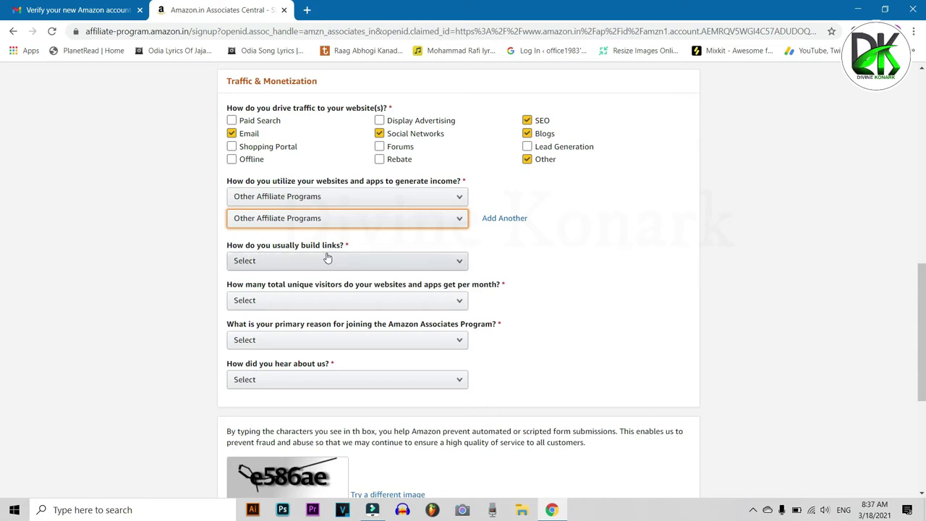
click(460, 263)
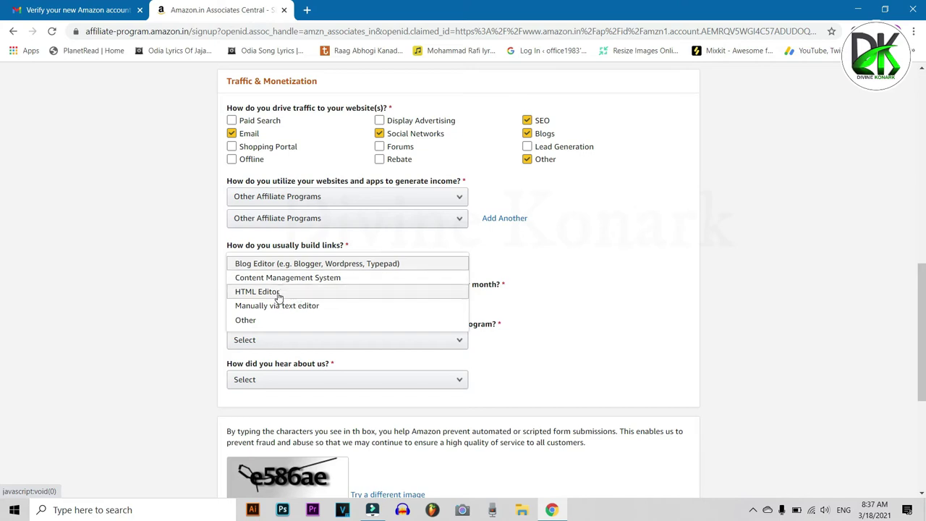
Answer the link-building question with HTML Editor, then change the answer to Other.
click(279, 292)
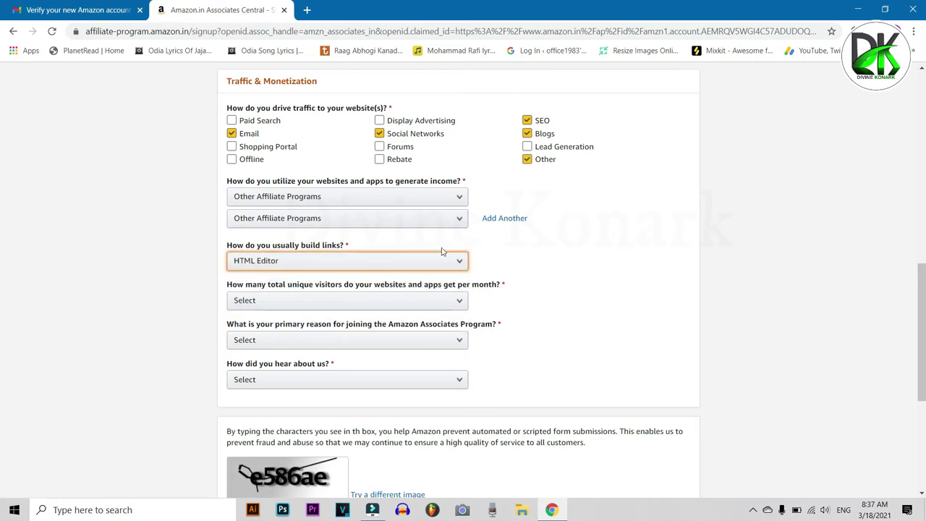
click(460, 263)
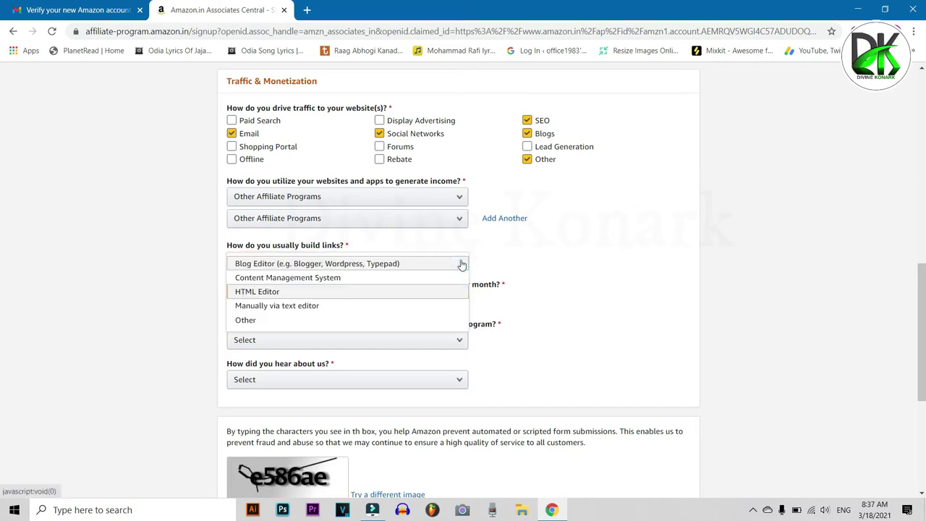
click(296, 325)
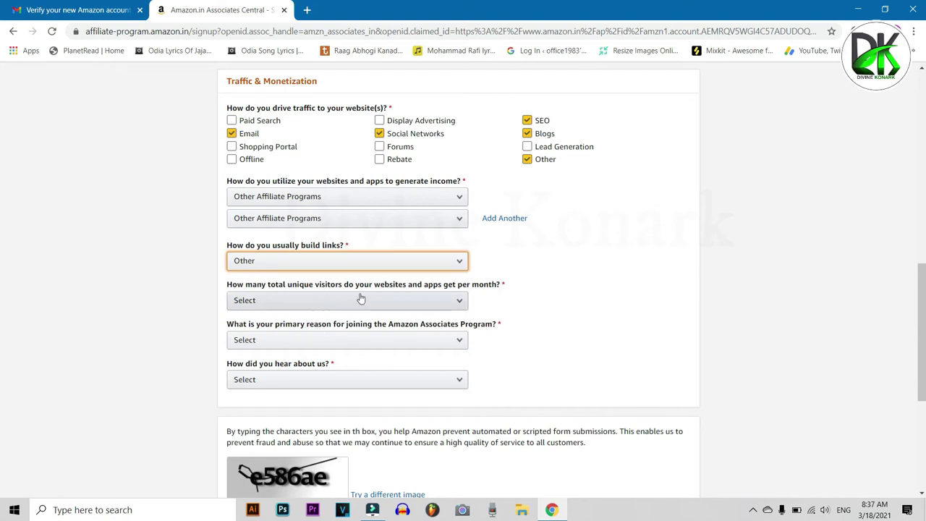
click(461, 302)
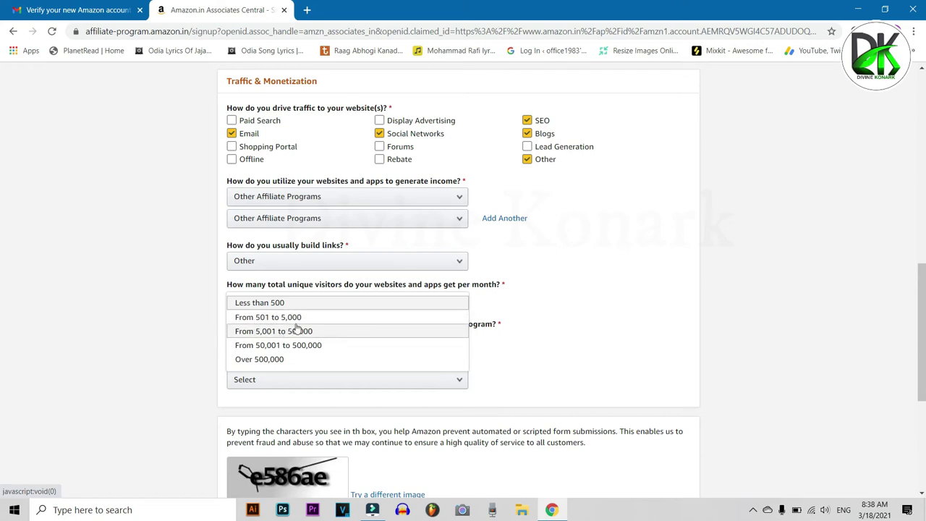
Pick 'From 501 to 5,000' monthly visitors and 'To monetize my site' as the joining reason.
click(283, 321)
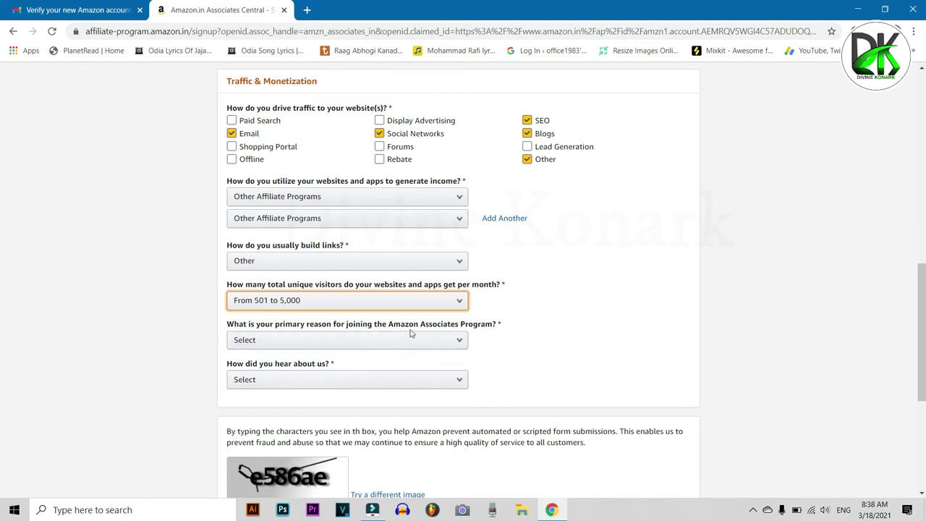
click(459, 346)
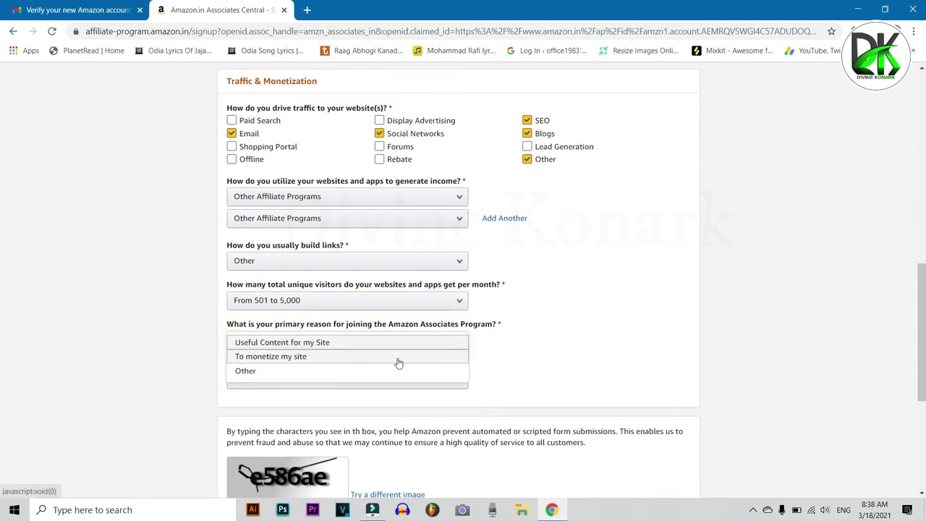
scroll(272, 372, down, 1)
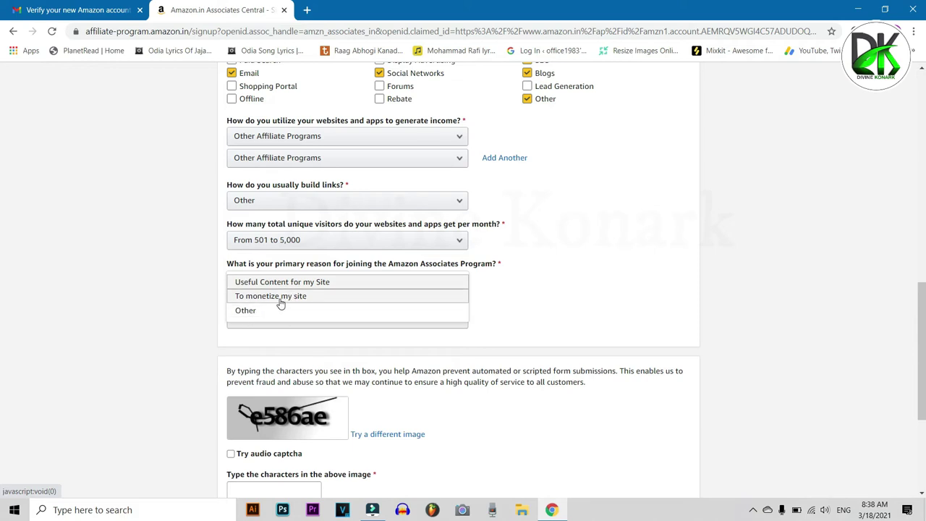
click(280, 297)
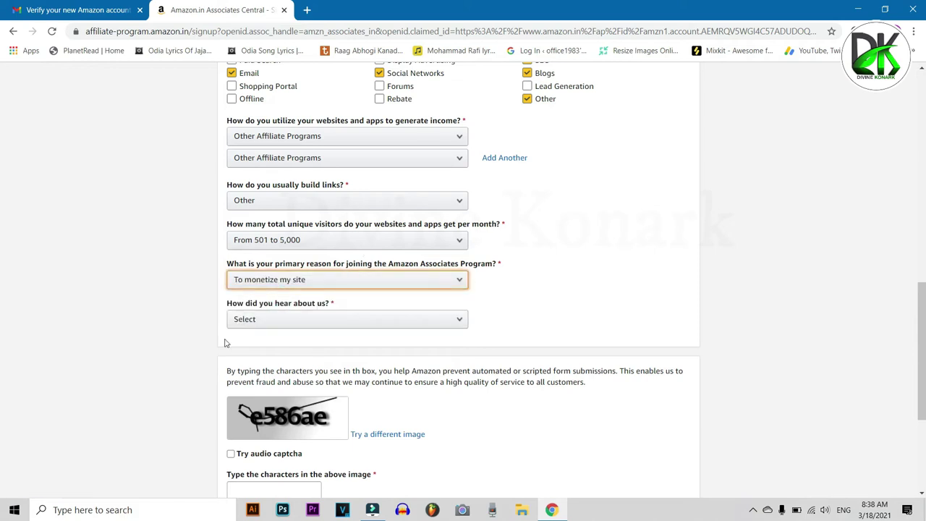
scroll(306, 335, down, 3)
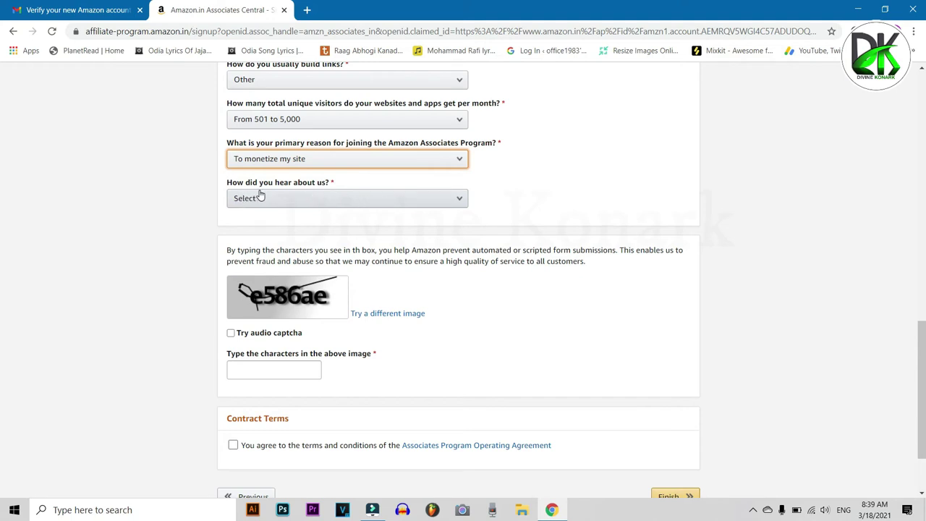
Choose Online Search for how you heard, enter the captcha, agree to the terms and finish.
click(459, 202)
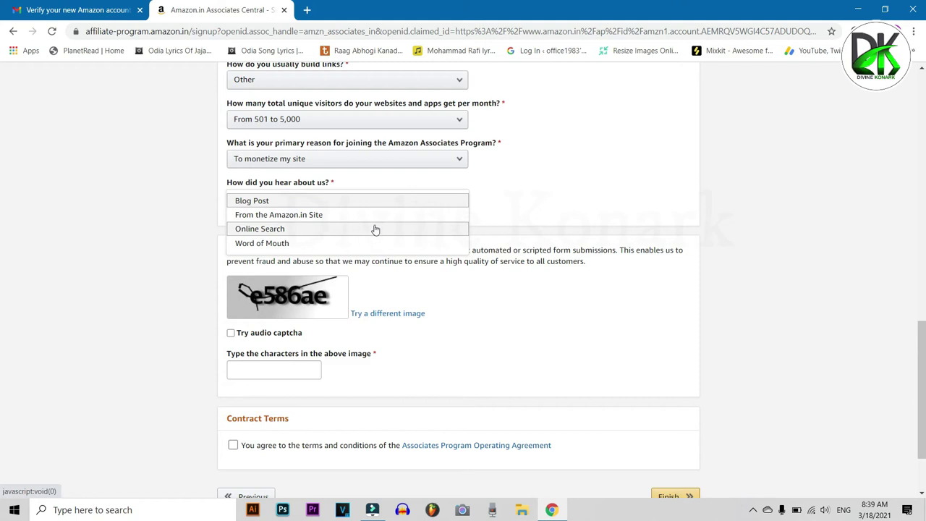
click(291, 229)
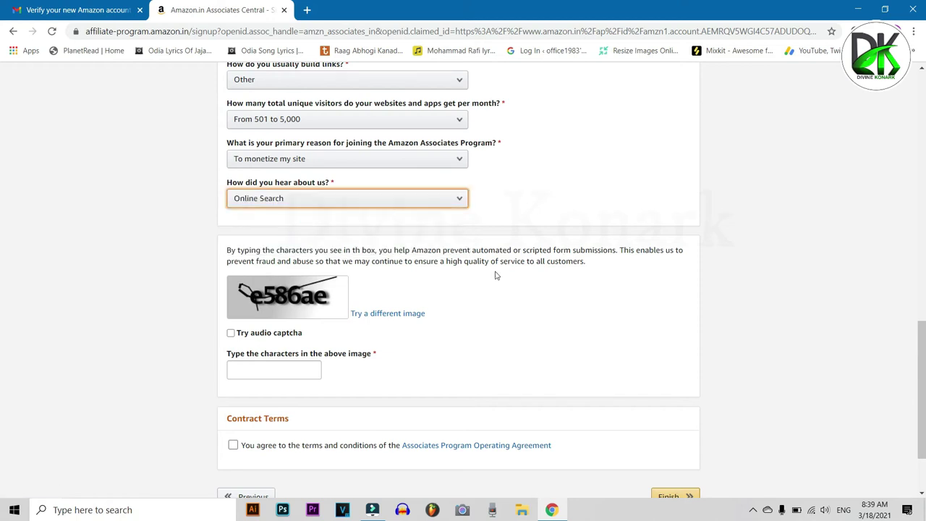
scroll(351, 311, down, 3)
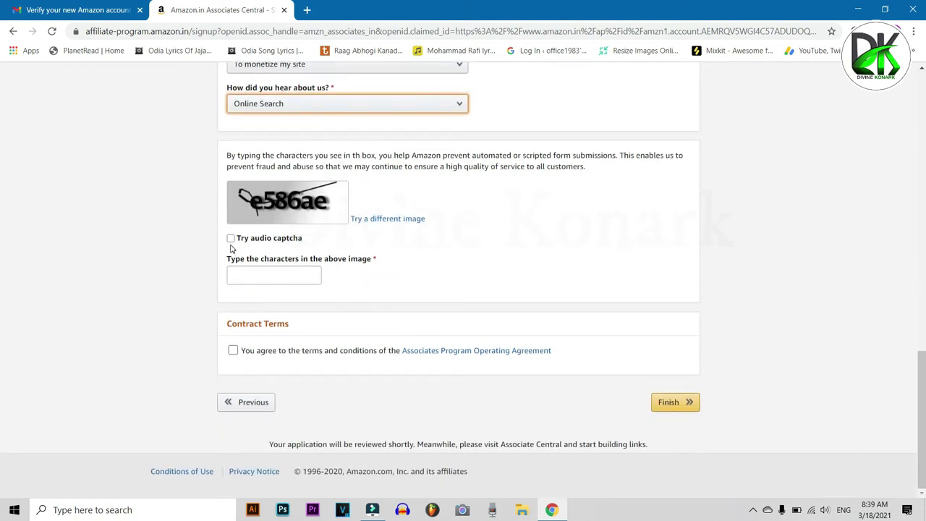
click(244, 276)
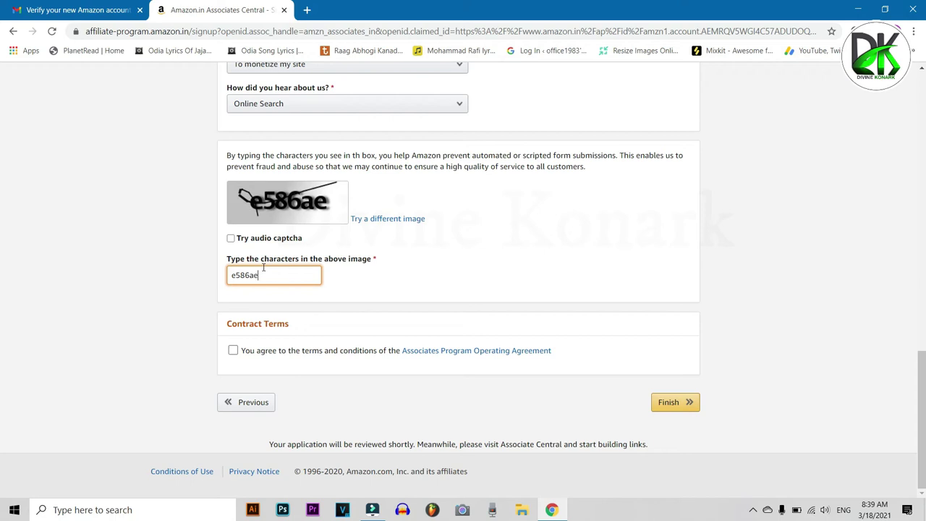
click(233, 351)
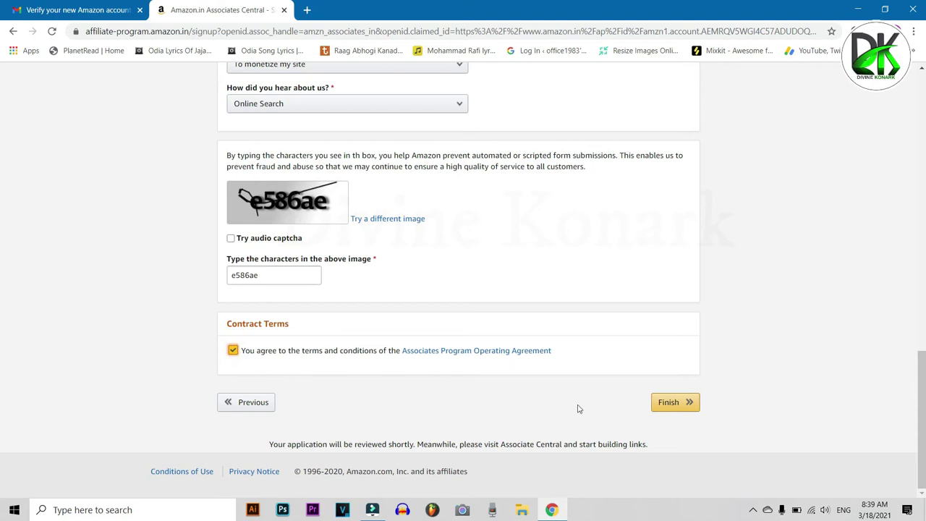
click(673, 403)
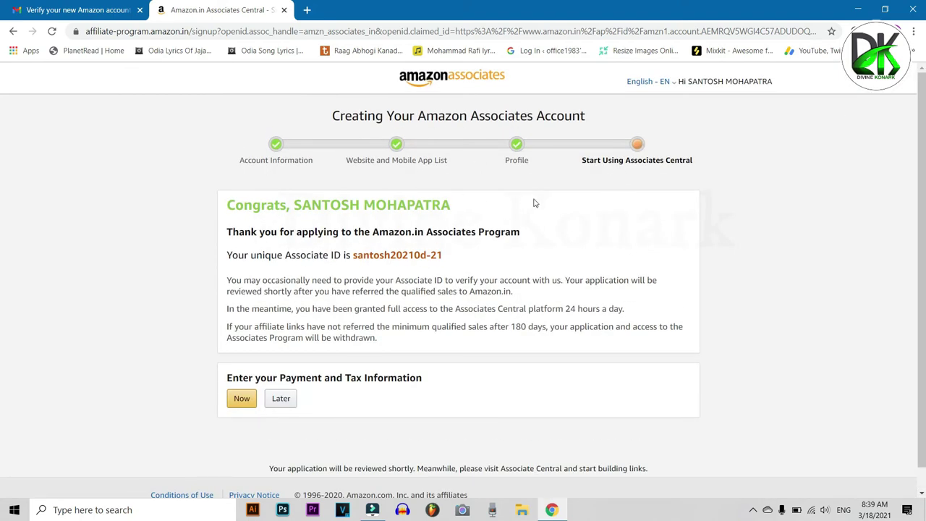
Highlight the entire Associate ID text on the Congrats page.
scroll(524, 241, down, 1)
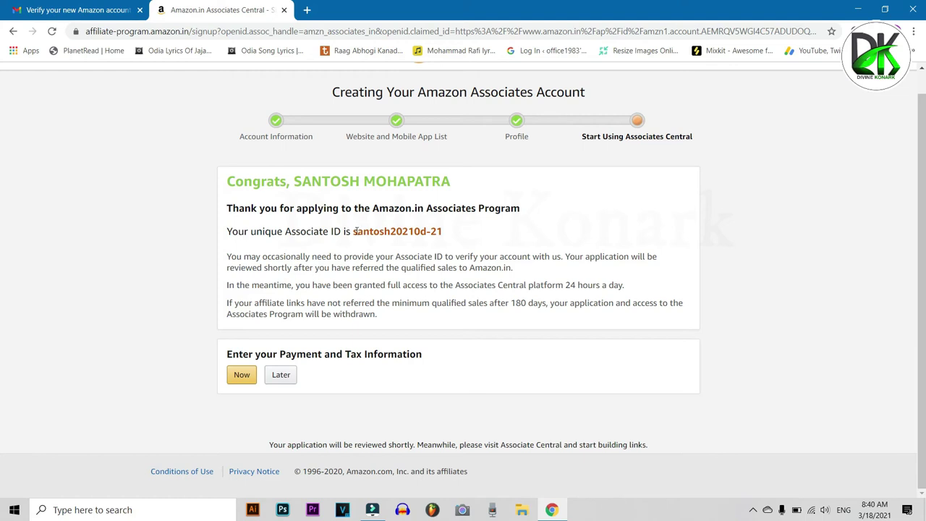
drag(356, 231, 389, 242)
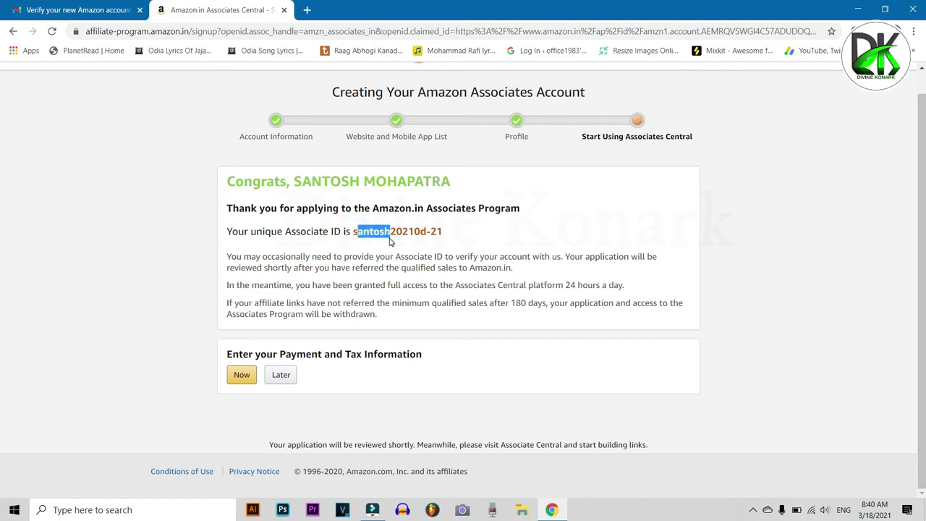
click(442, 230)
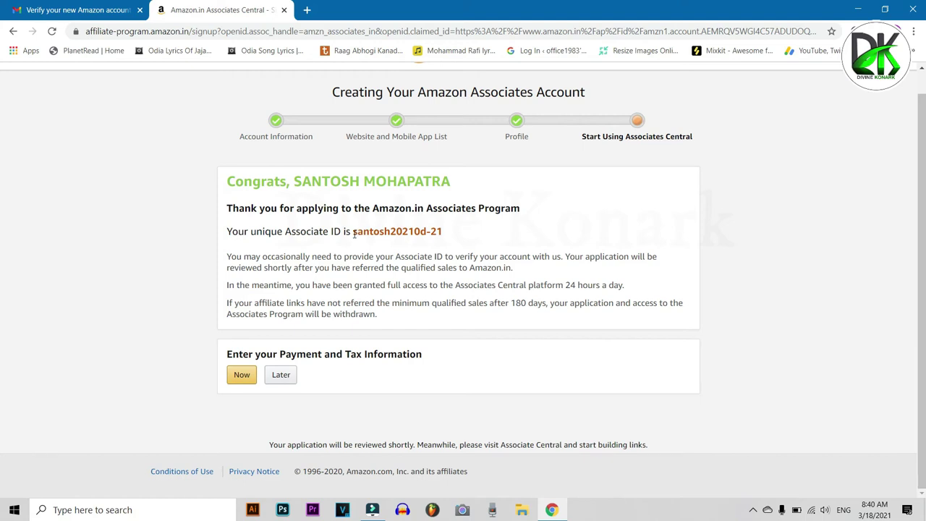
drag(354, 233, 448, 231)
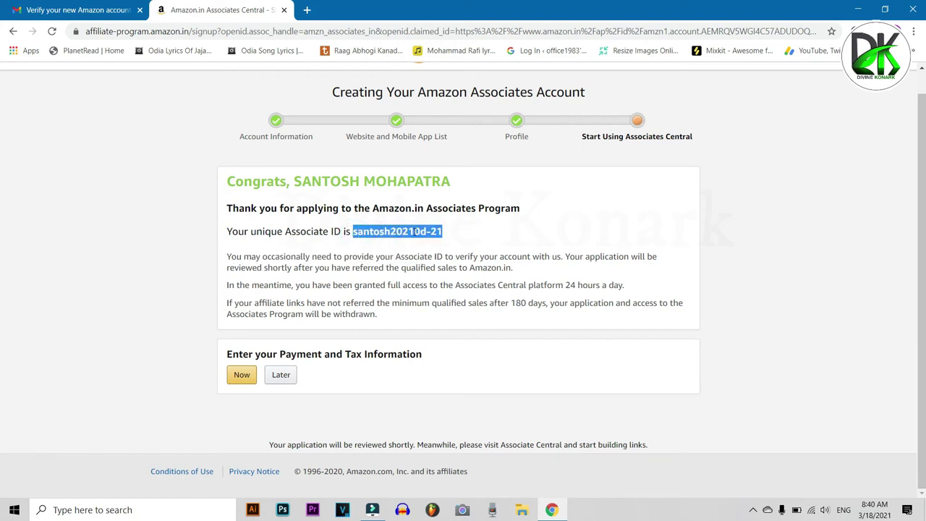